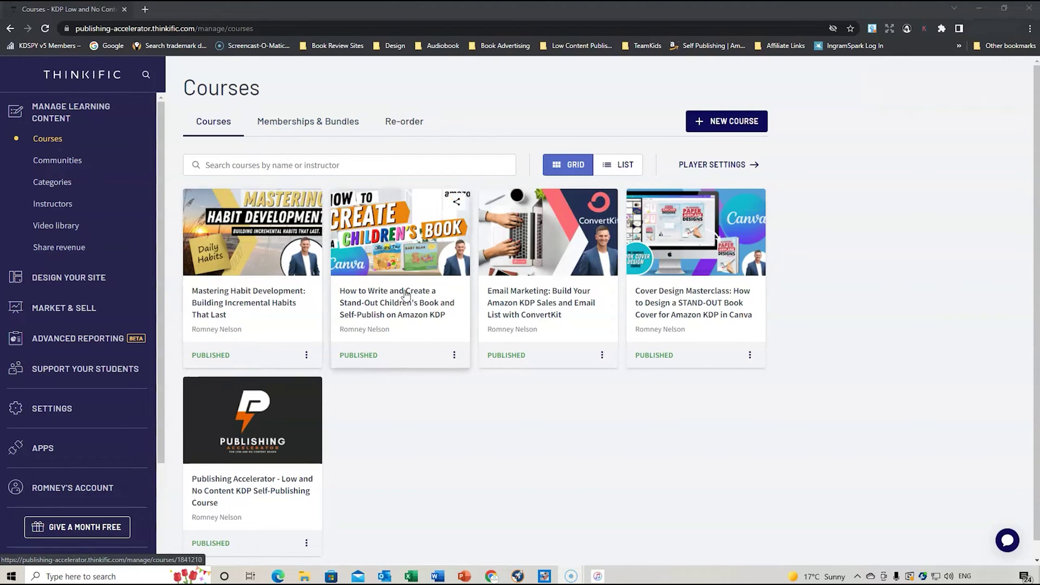
Start a new course based on the Blank template
{"action": "left_click", "coordinate": [719, 123]}
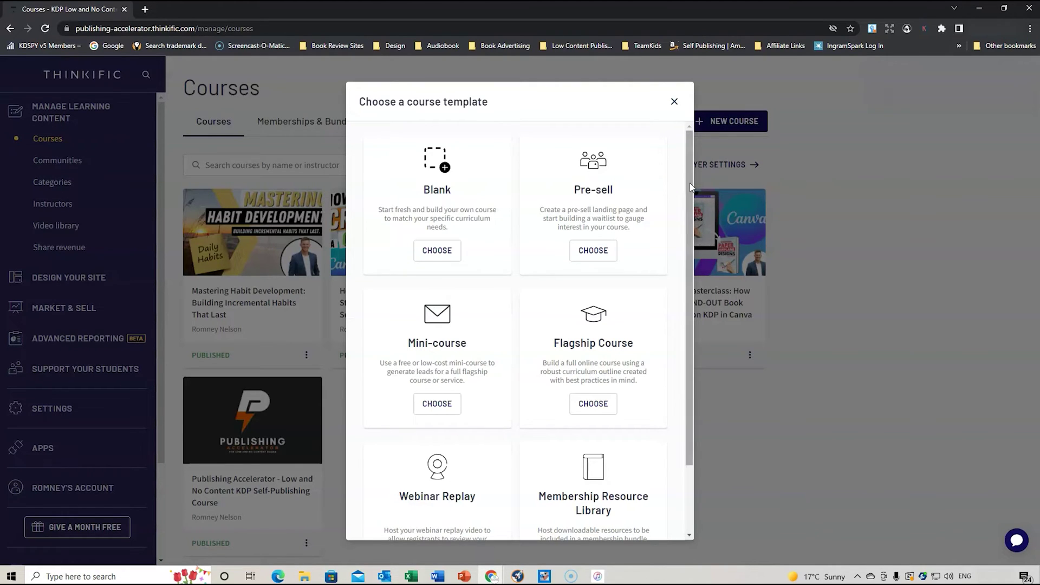
{"action": "scroll", "coordinate": [691, 219], "scroll_direction": "down", "scroll_amount": 2}
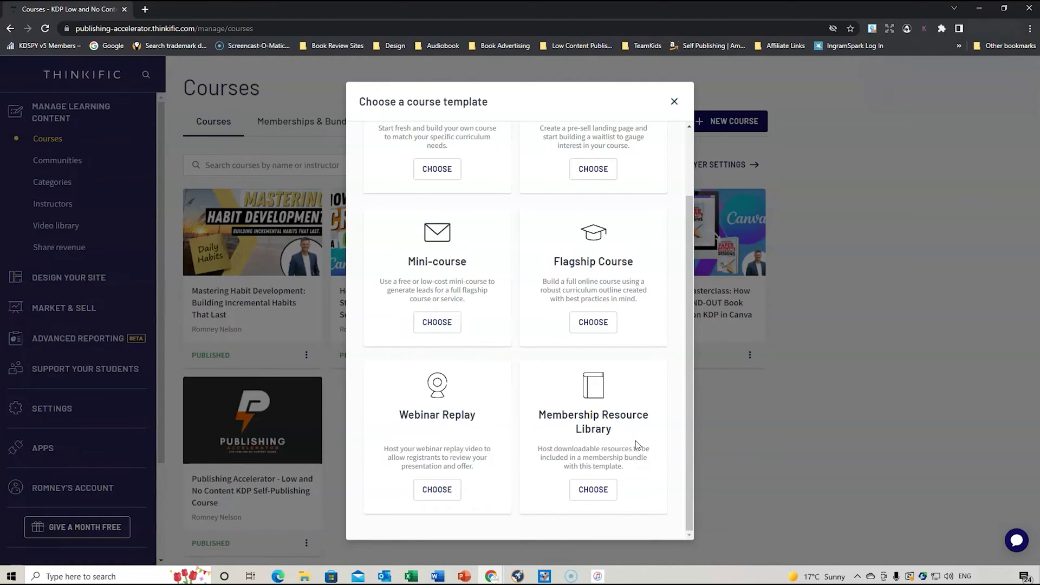
{"action": "scroll", "coordinate": [466, 184], "scroll_direction": "up", "scroll_amount": 2}
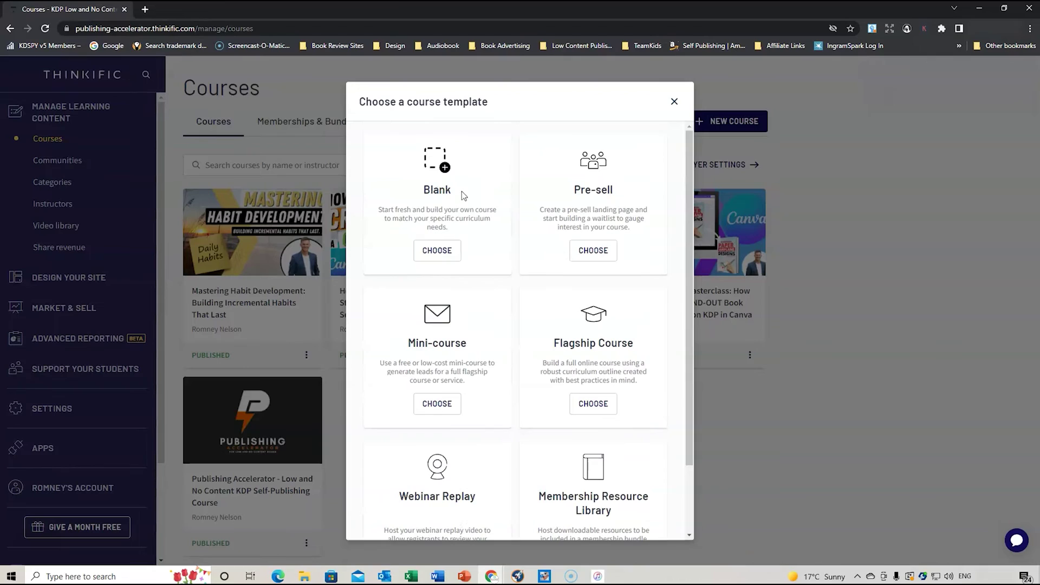
{"action": "left_click", "coordinate": [437, 249]}
Name the new course "The YouTube Course For Preview" and create it
{"action": "left_click", "coordinate": [434, 300]}
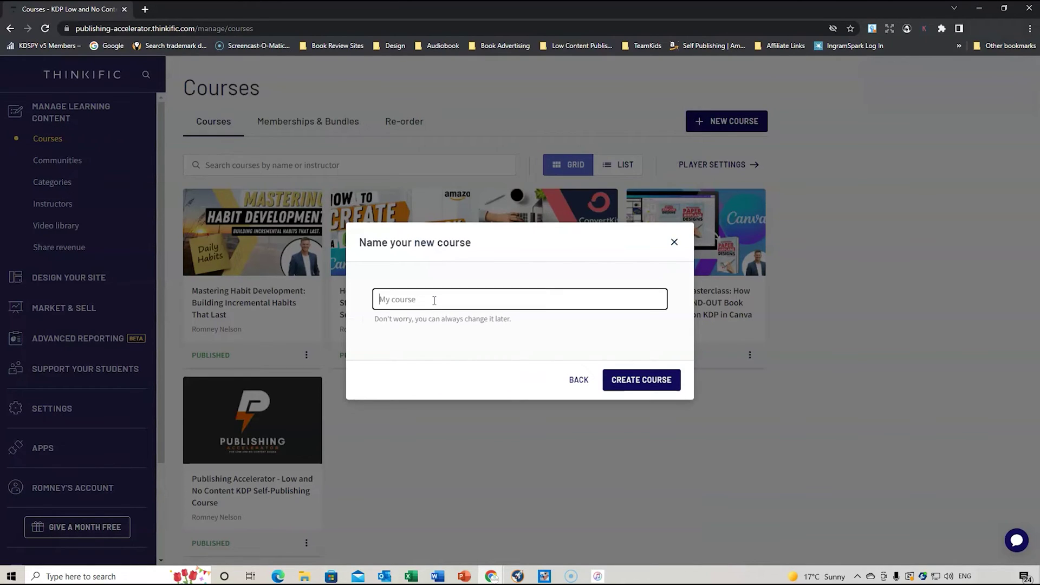
{"action": "type", "text": "The YouTub"}
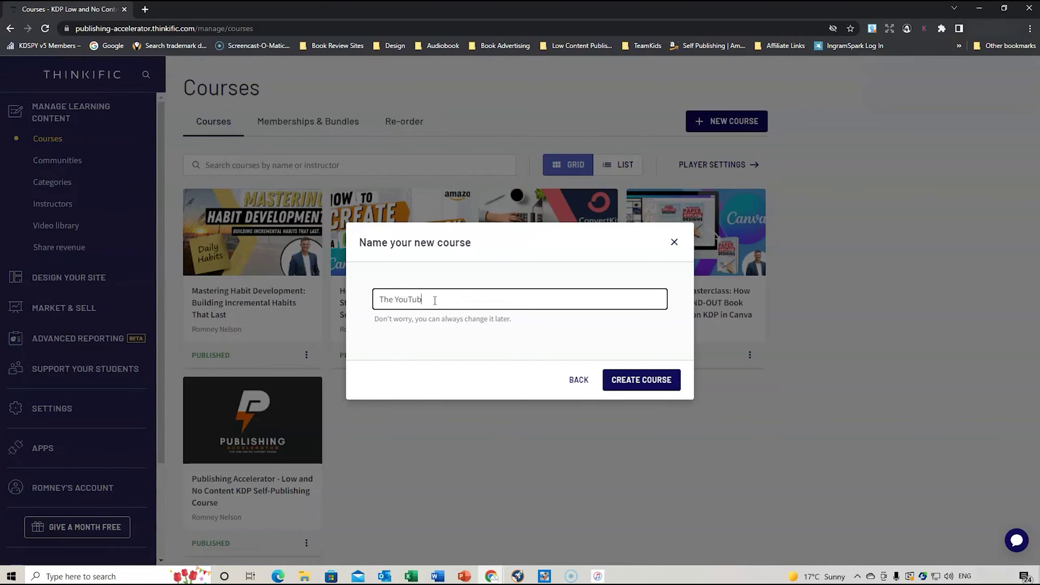
{"action": "type", "text": "e Course"}
{"action": "type", "text": " For Think"}
{"action": "key", "text": "BackSpace"}
{"action": "key", "text": "BackSpace"}
{"action": "key", "text": "BackSpace"}
{"action": "key", "text": "BackSpace"}
{"action": "type", "text": "Preview"}
{"action": "left_click", "coordinate": [647, 377]}
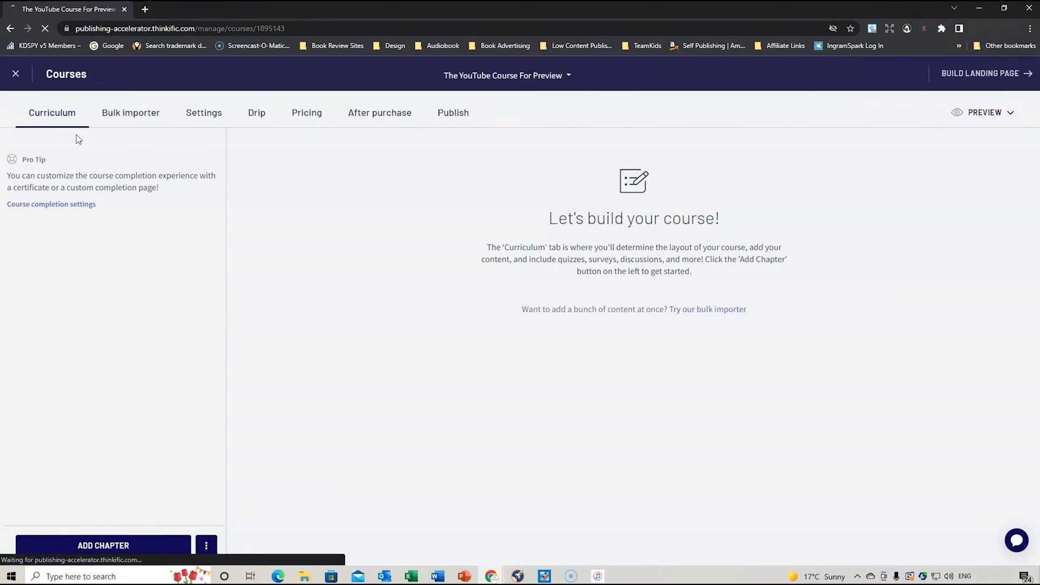
Open the course's bulk importer to start a first chapter and return to the curriculum
{"action": "left_click", "coordinate": [50, 114]}
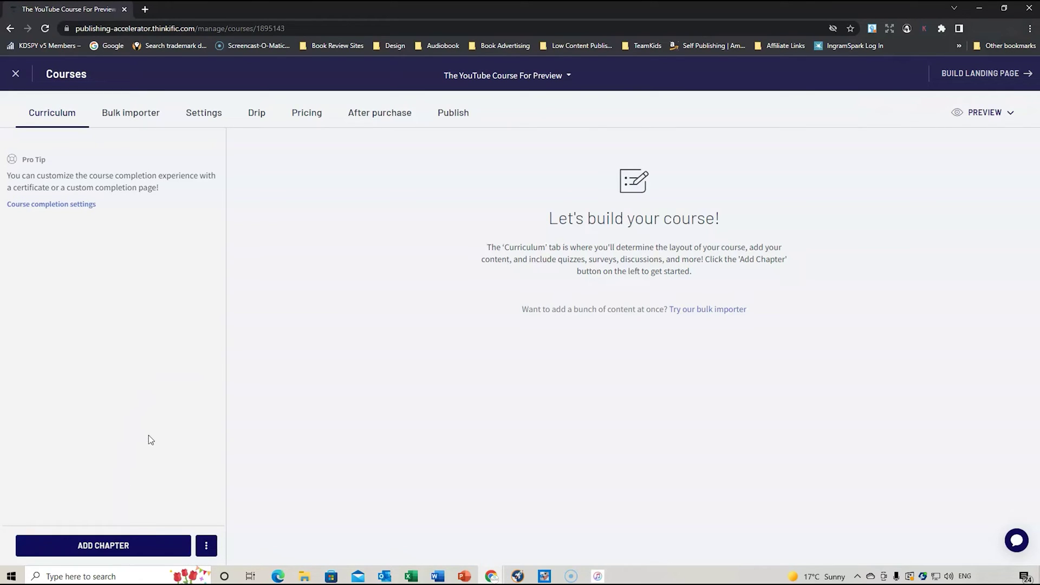
{"action": "left_click", "coordinate": [132, 116]}
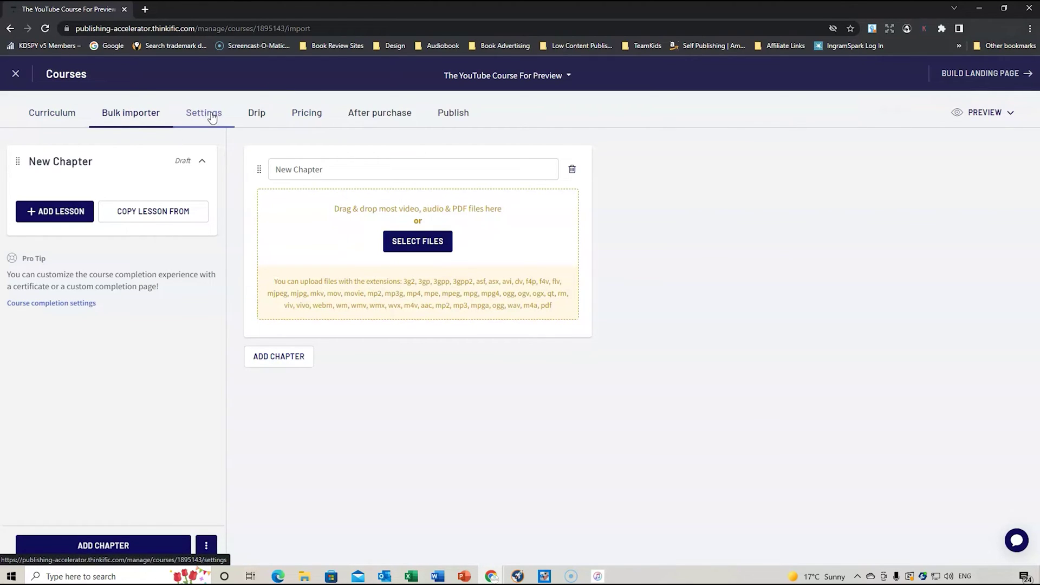
{"action": "left_click", "coordinate": [50, 116]}
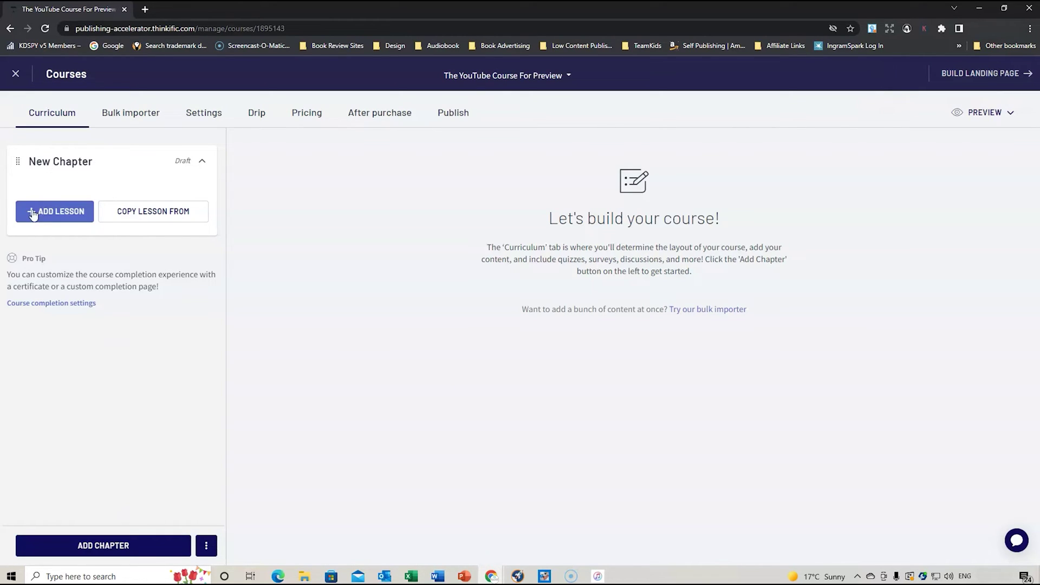
Try to rename the new chapter "Introduction to the Course"
{"action": "left_click", "coordinate": [89, 163]}
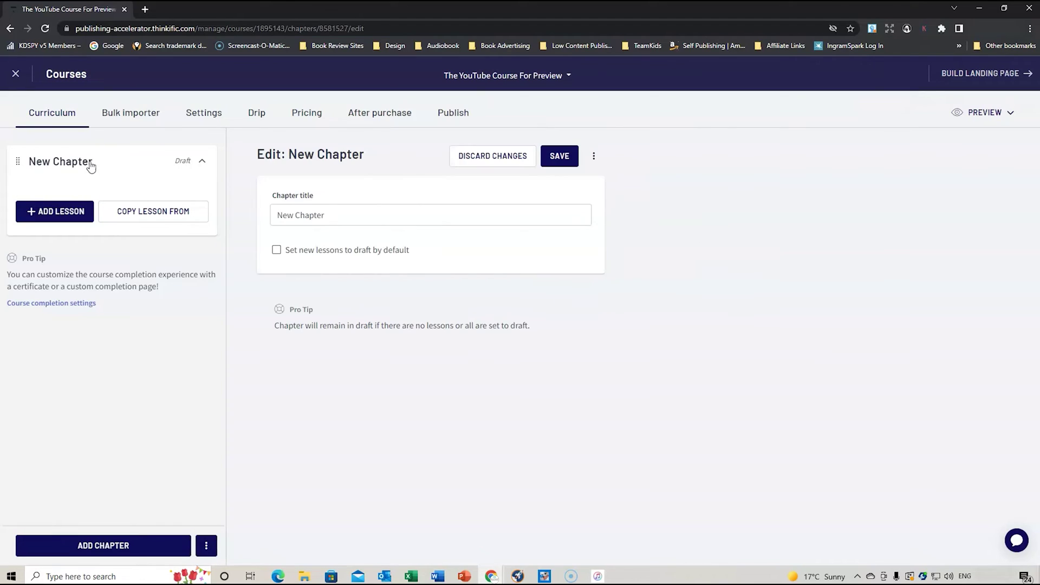
{"action": "left_click", "coordinate": [320, 215]}
{"action": "left_click_drag", "start_coordinate": [319, 215], "coordinate": [274, 216]}
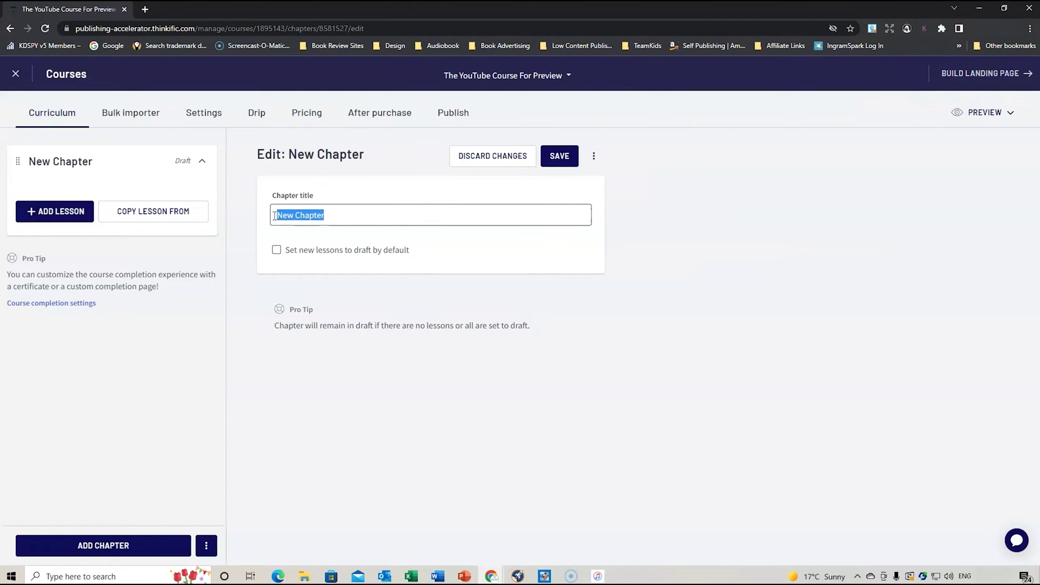
{"action": "type", "text": "Introd"}
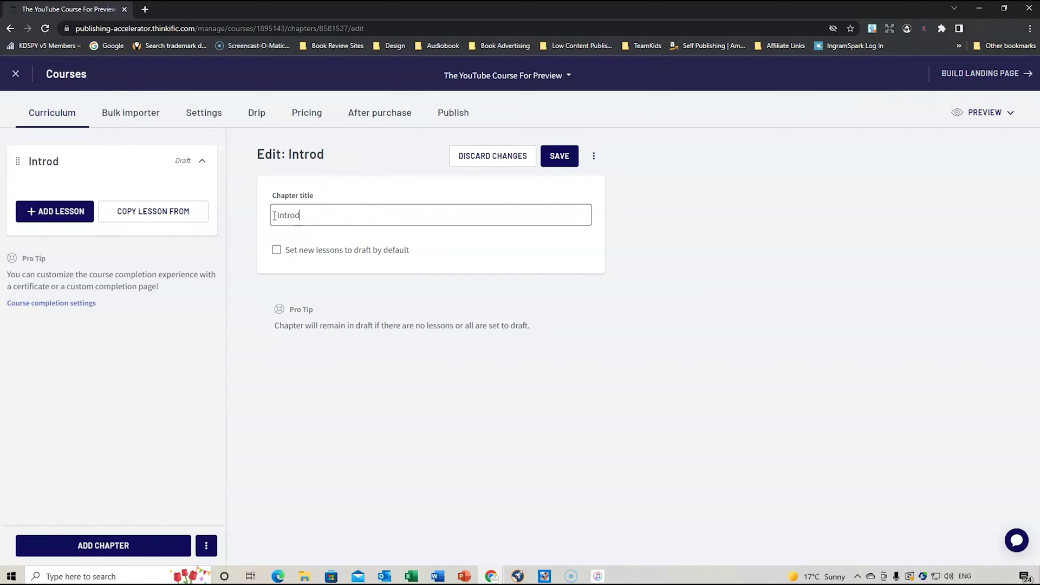
{"action": "type", "text": "uction to"}
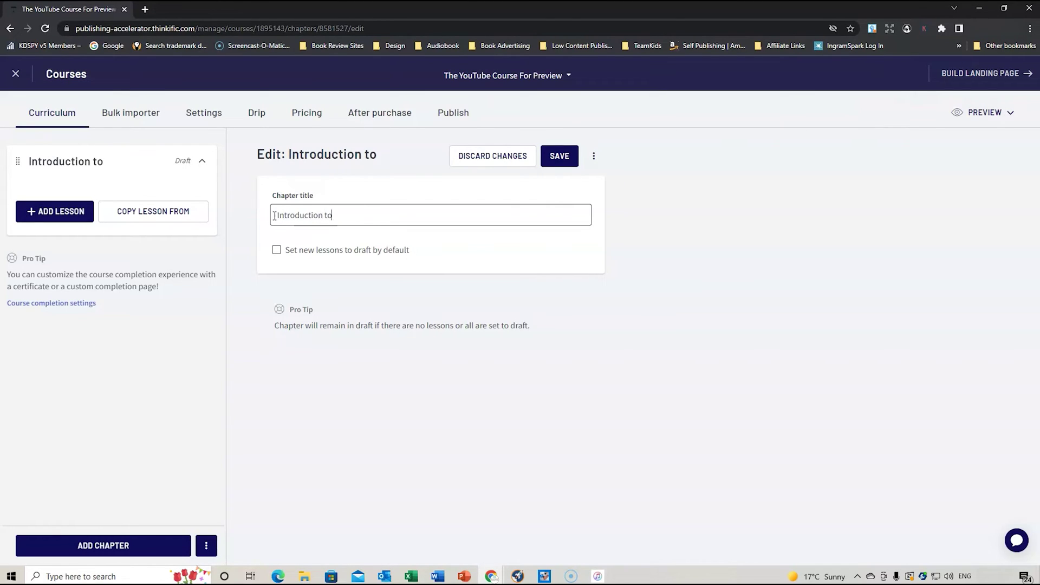
{"action": "type", "text": " the Course"}
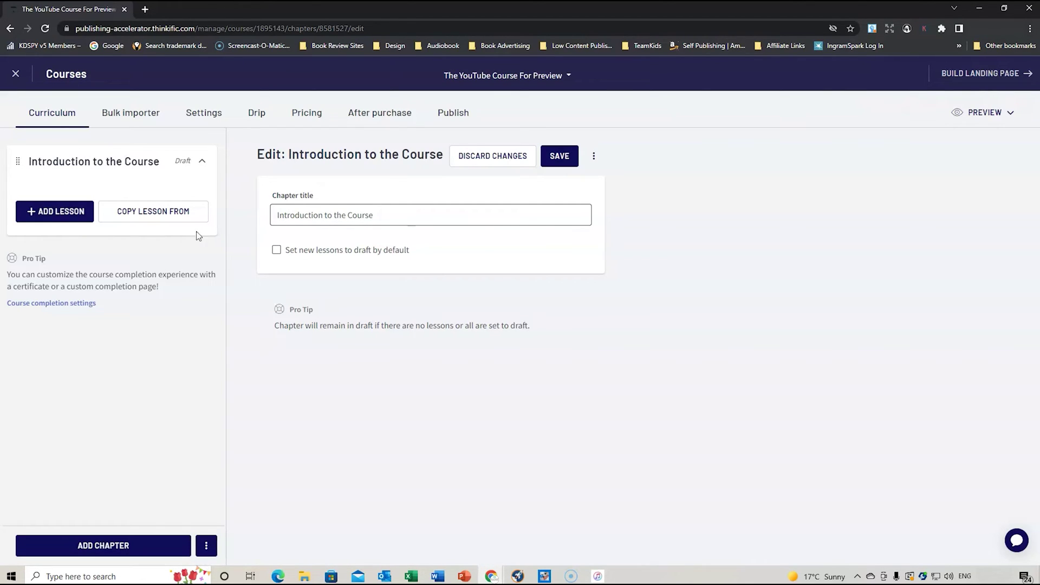
Add a video lesson to the chapter, discarding unsaved chapter changes, and title it "Welcome to the Course - Outline"
{"action": "left_click", "coordinate": [58, 213]}
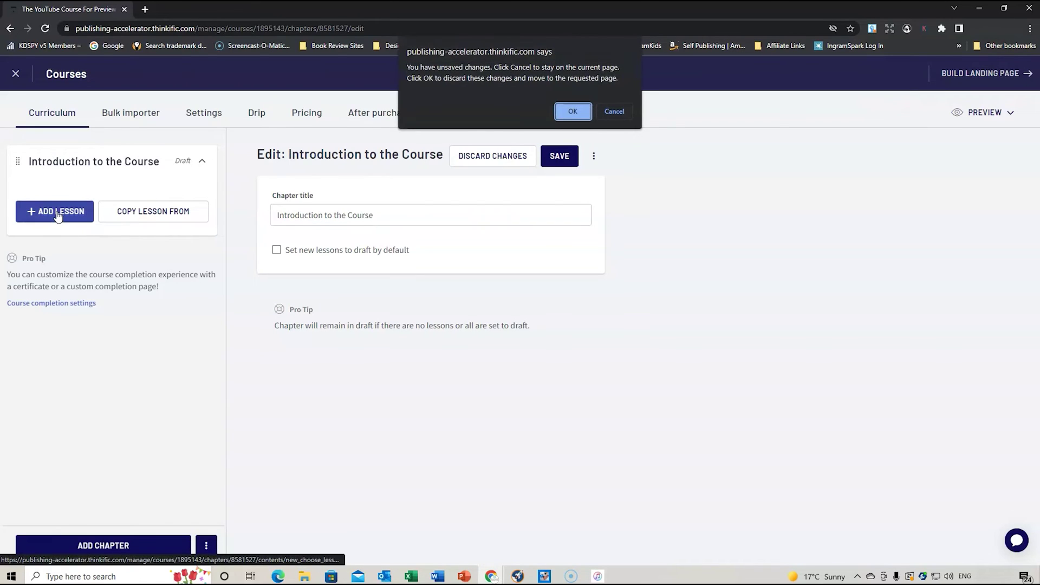
{"action": "left_click", "coordinate": [583, 114]}
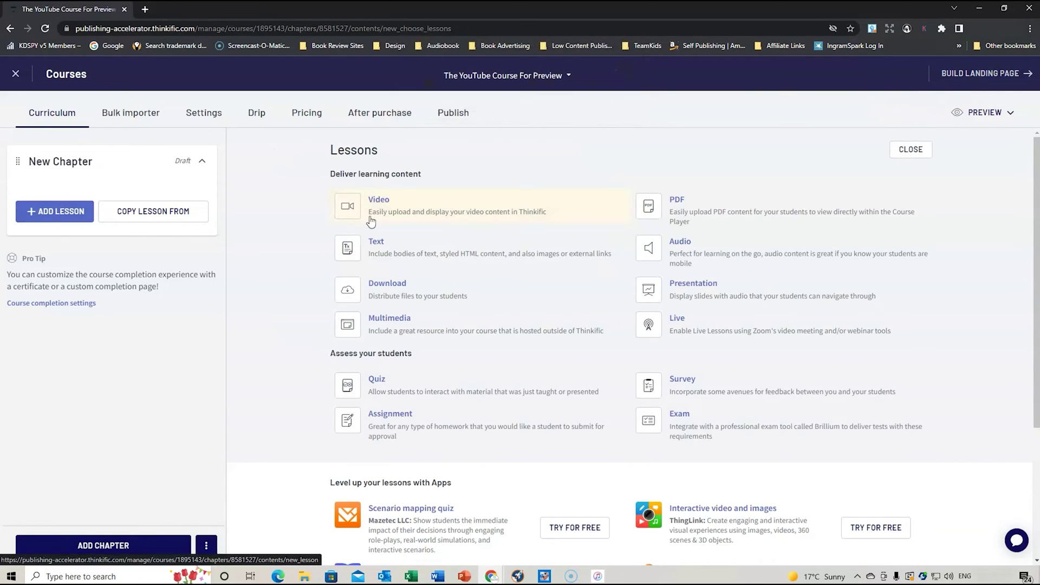
{"action": "left_click", "coordinate": [415, 211]}
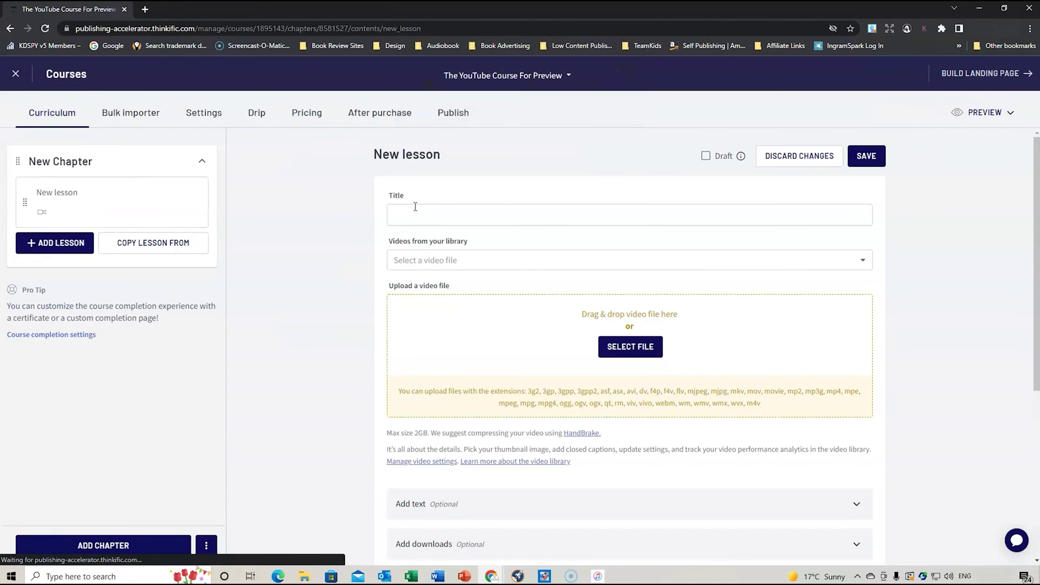
{"action": "left_click", "coordinate": [415, 213]}
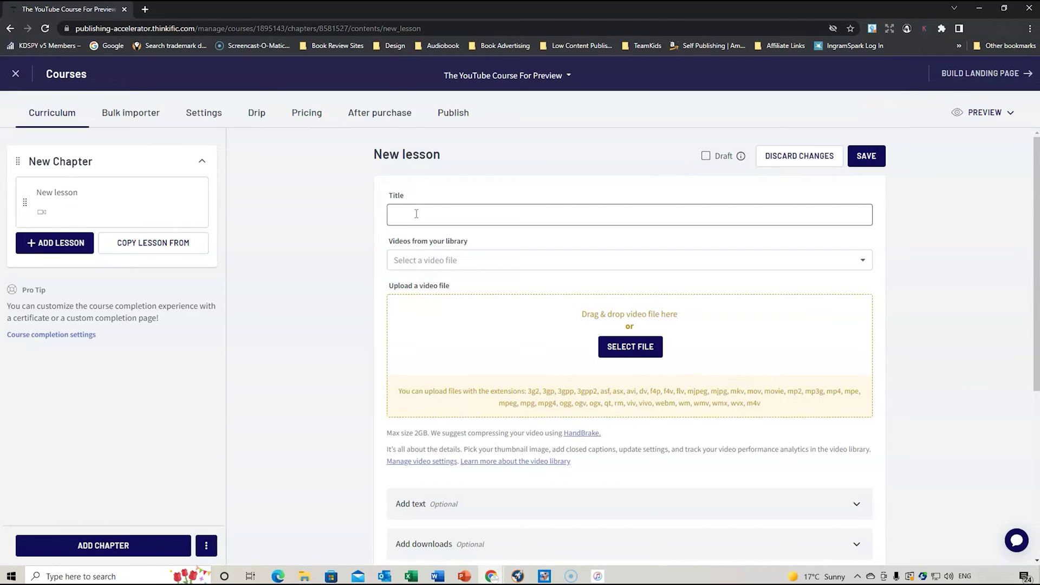
{"action": "type", "text": "Welcome t"}
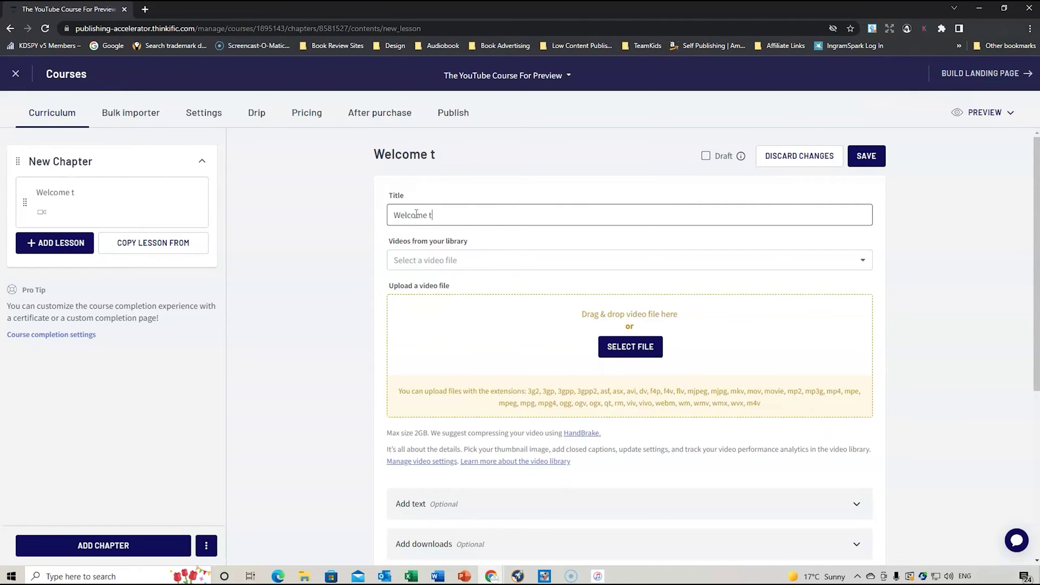
{"action": "type", "text": "o the Course"}
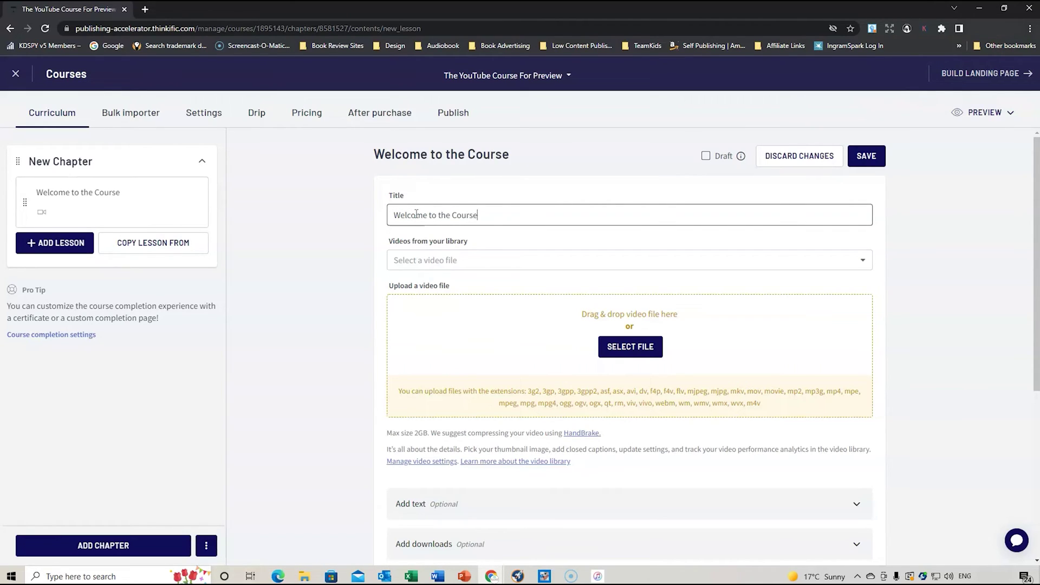
{"action": "type", "text": " - Outline"}
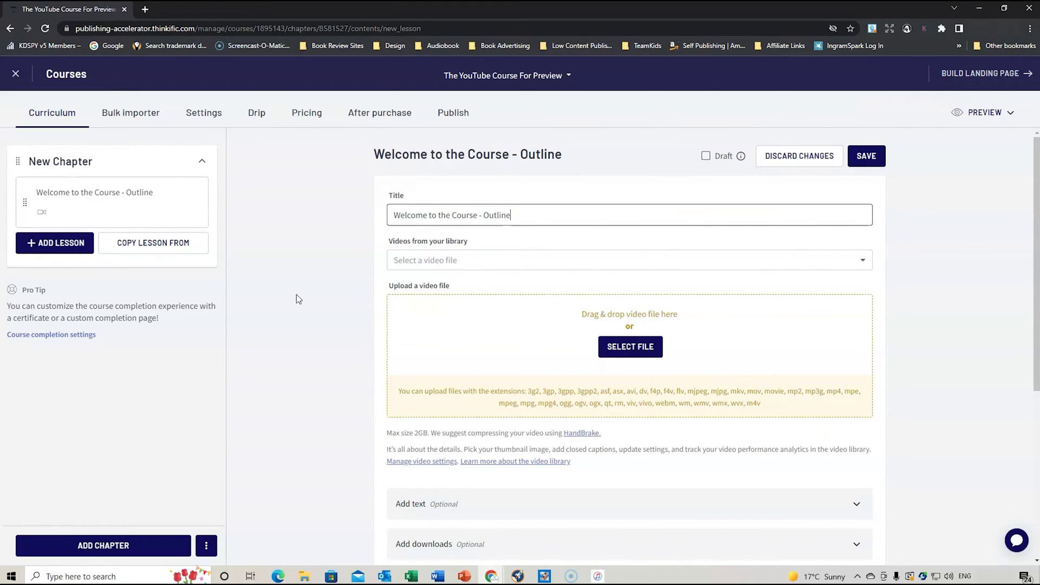
Upload the video "Promotional Introduction - Mastering Habit Development For Beginners" from the Lessons folder to the lesson
{"action": "left_click", "coordinate": [628, 348]}
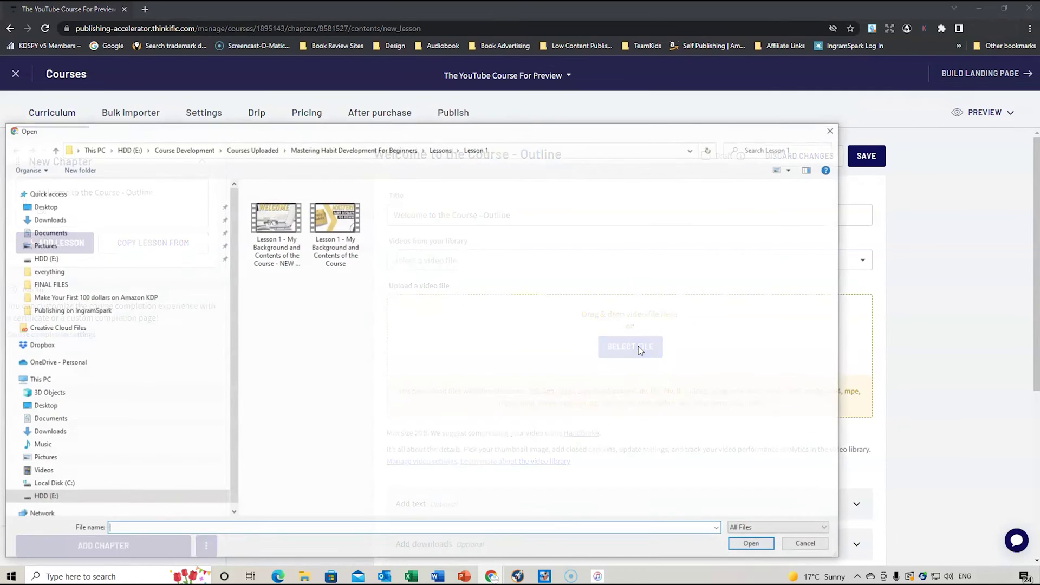
{"action": "left_click", "coordinate": [441, 150]}
{"action": "left_click", "coordinate": [329, 429]}
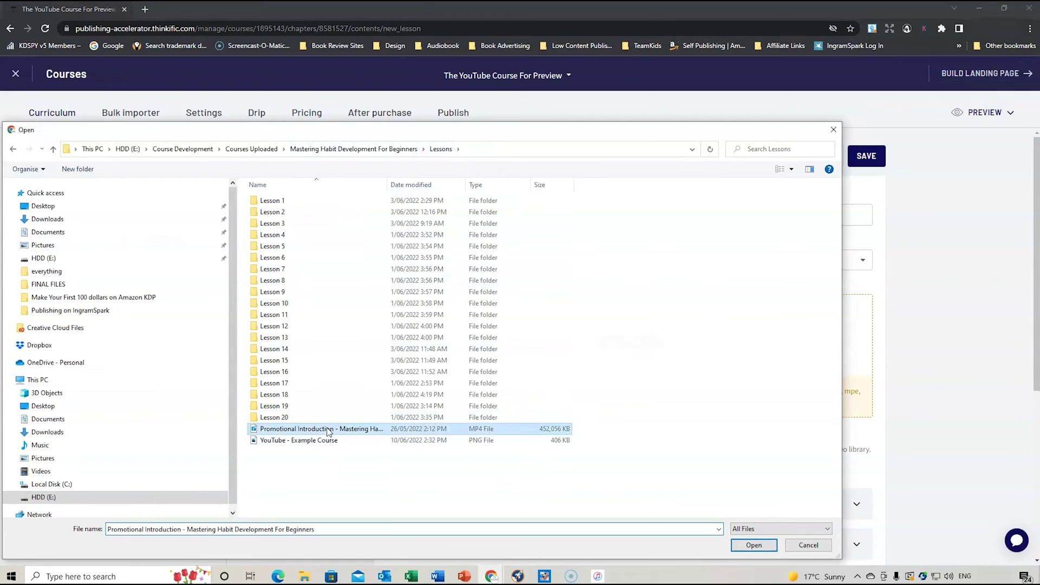
{"action": "left_click", "coordinate": [754, 544]}
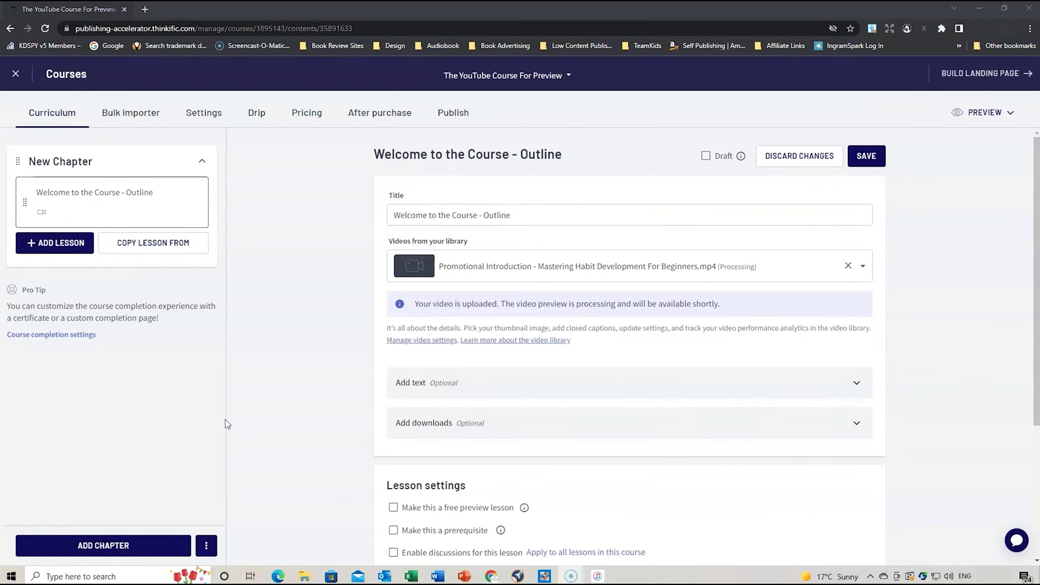
Try to add the lesson text "This is the introduction to the course...." beneath the video
{"action": "left_click", "coordinate": [507, 399]}
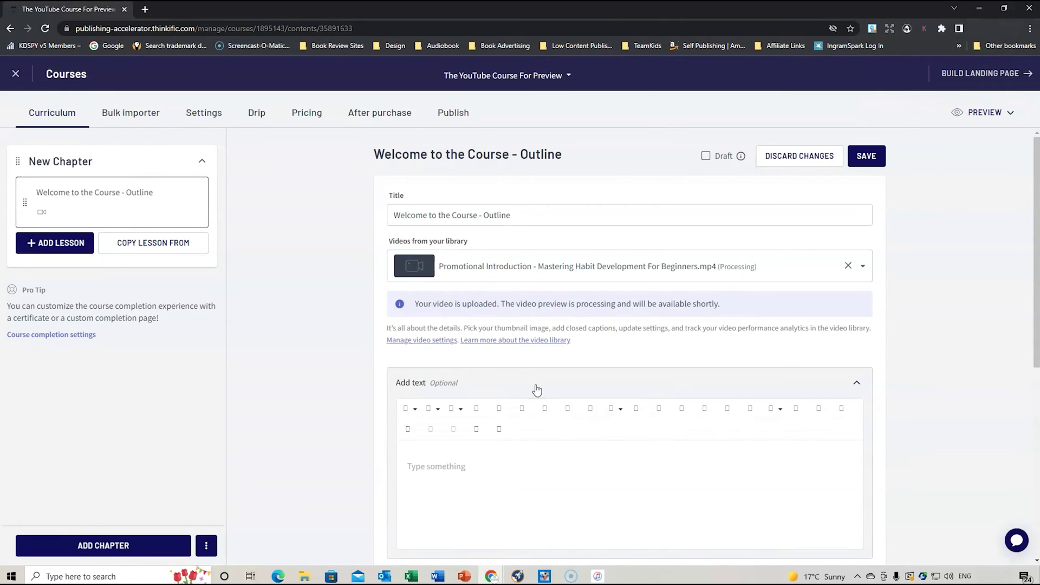
{"action": "left_click", "coordinate": [474, 463]}
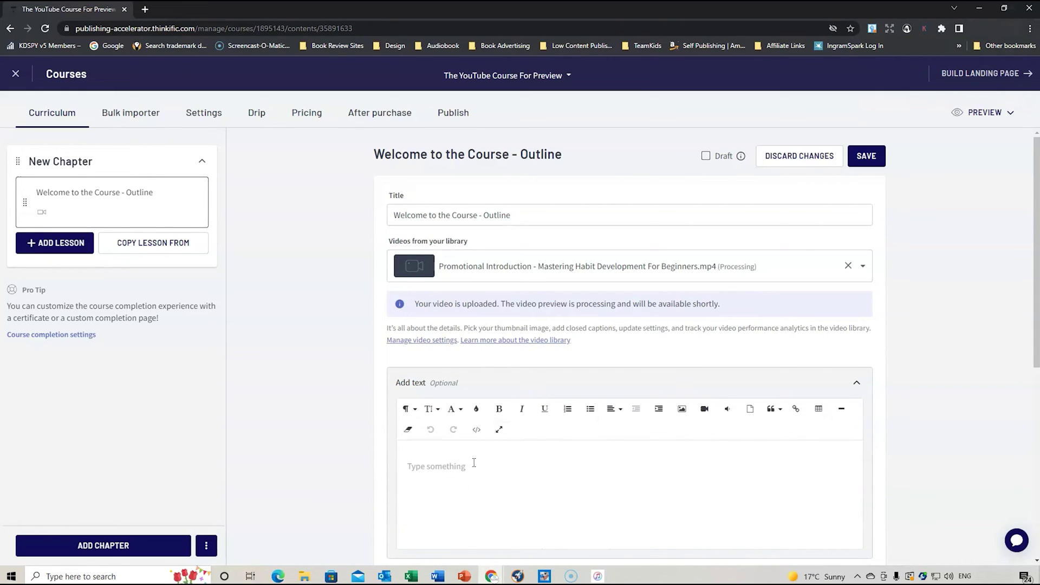
{"action": "type", "text": "This is the introductuion"}
{"action": "key", "text": "BackSpace"}
{"action": "key", "text": "BackSpace"}
{"action": "key", "text": "BackSpace"}
{"action": "key", "text": "BackSpace"}
{"action": "type", "text": "ion to "}
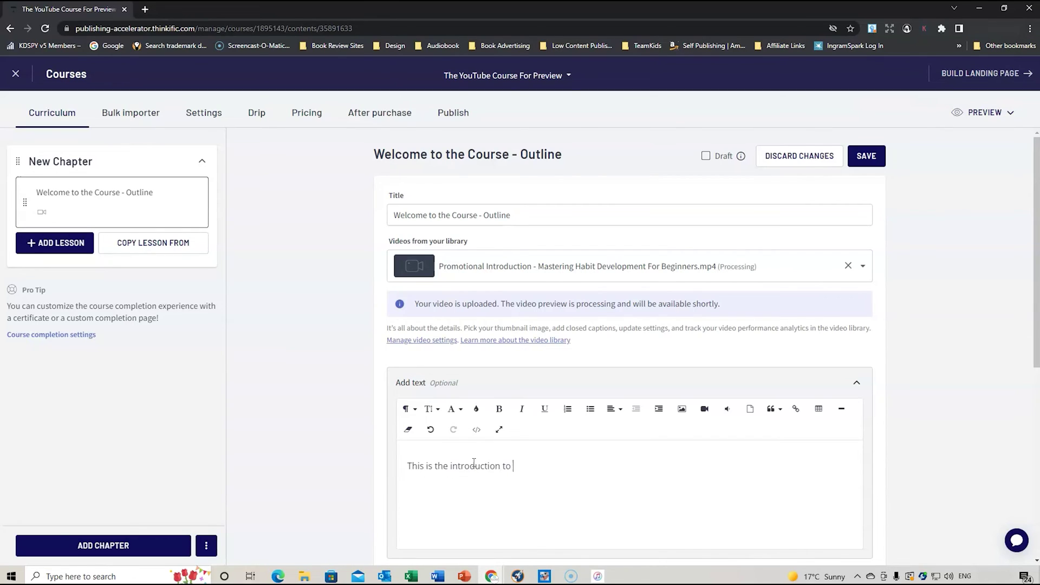
{"action": "type", "text": "the course...."}
Review the lesson's downloads section and the lesson settings options
{"action": "scroll", "coordinate": [474, 462], "scroll_direction": "down", "scroll_amount": 3}
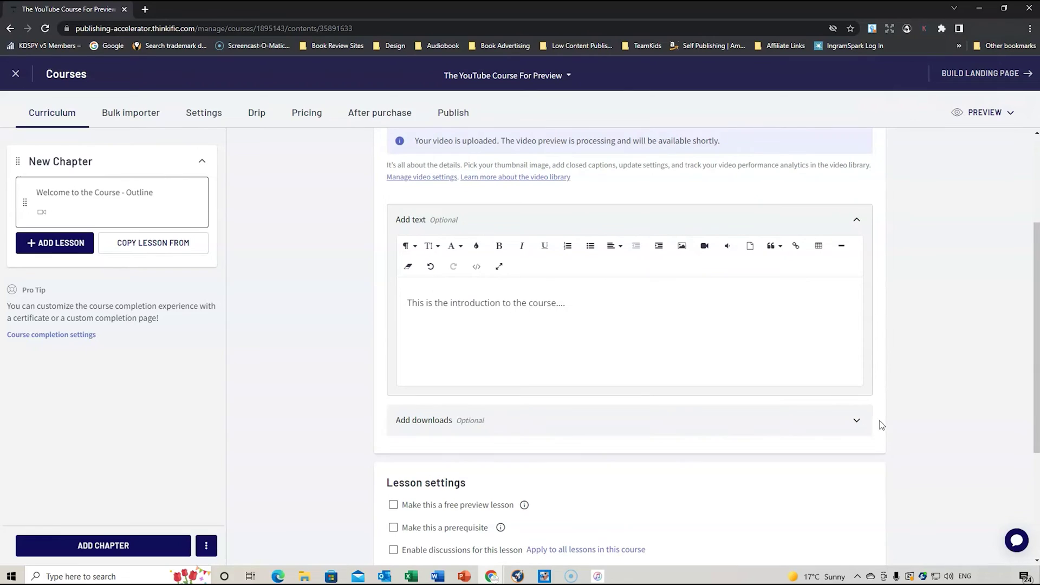
{"action": "left_click", "coordinate": [854, 423]}
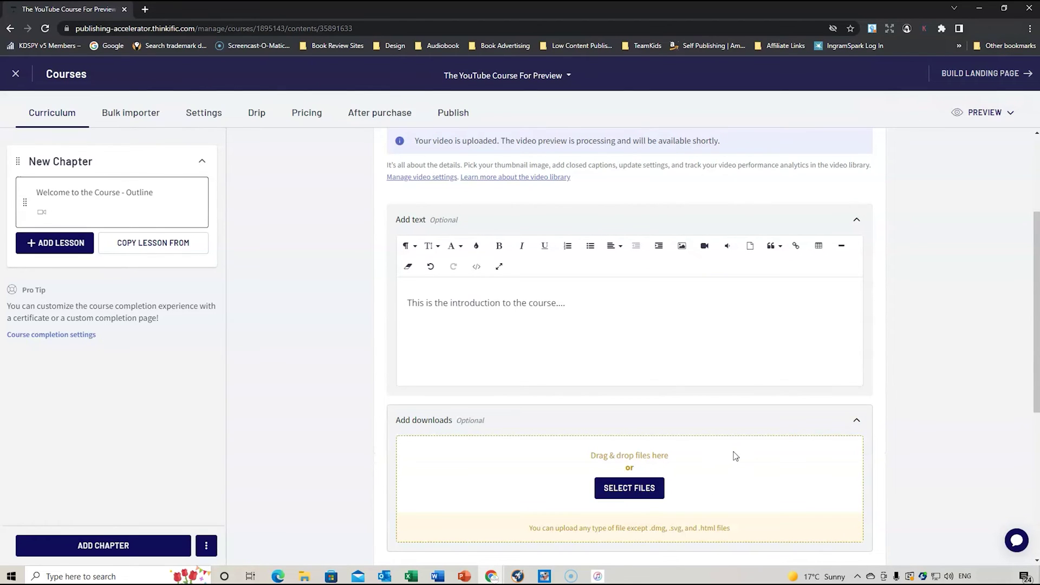
{"action": "scroll", "coordinate": [734, 460], "scroll_direction": "down", "scroll_amount": 5}
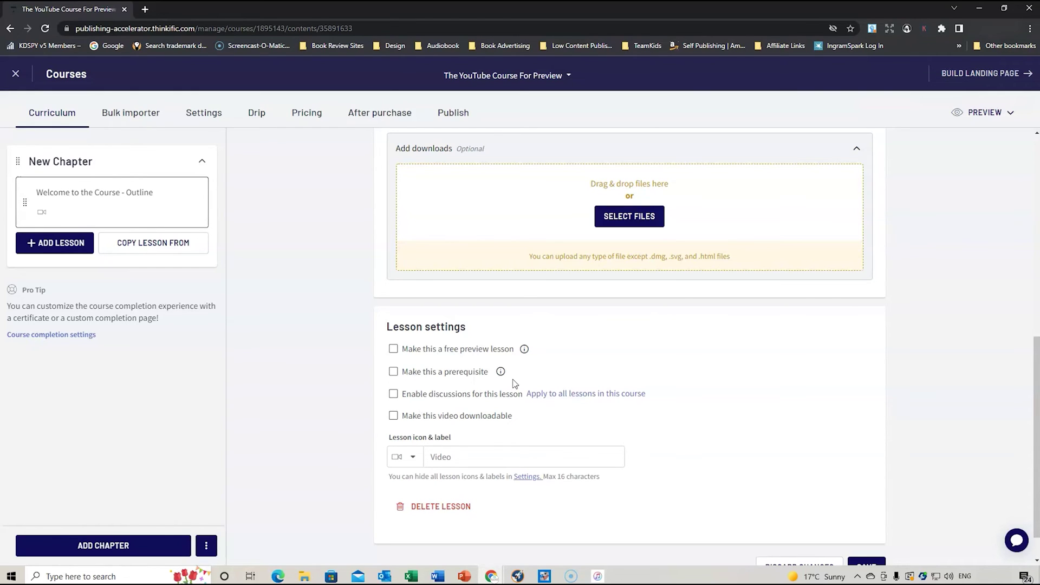
{"action": "scroll", "coordinate": [655, 440], "scroll_direction": "up", "scroll_amount": 10}
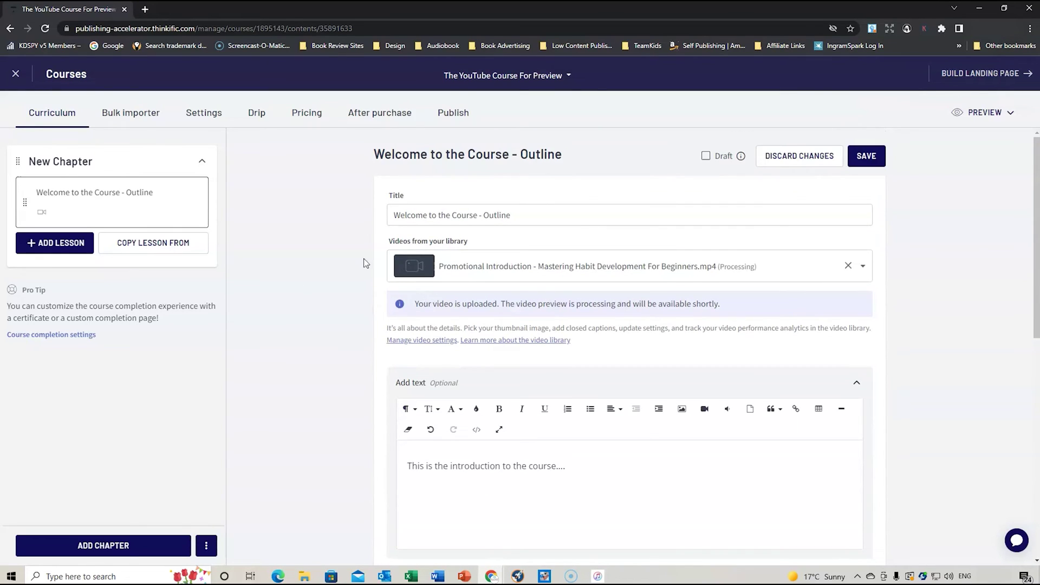
Start another video lesson in the chapter, discarding the unsaved changes to the first lesson
{"action": "left_click", "coordinate": [59, 246]}
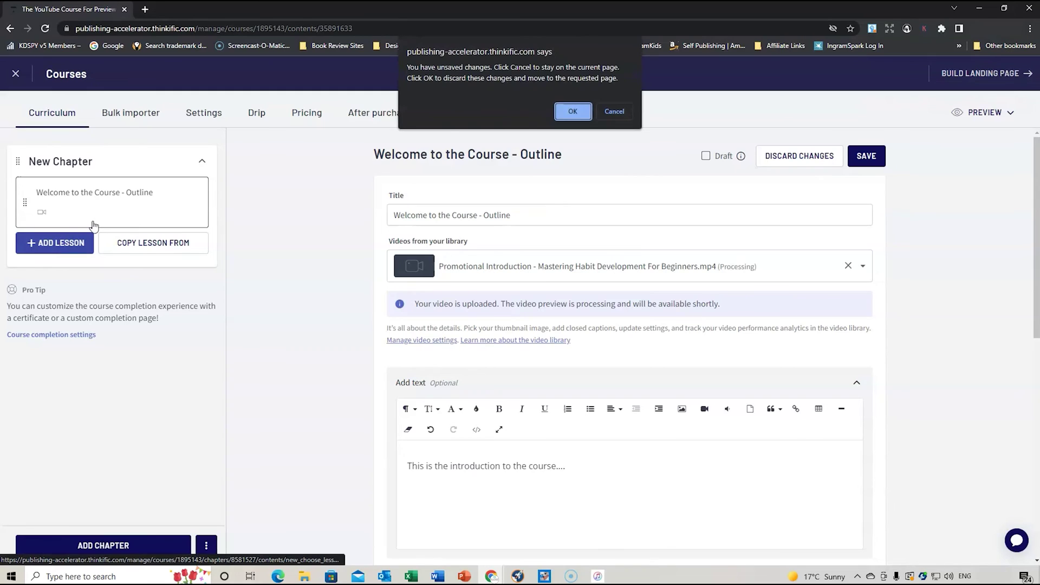
{"action": "left_click", "coordinate": [573, 112]}
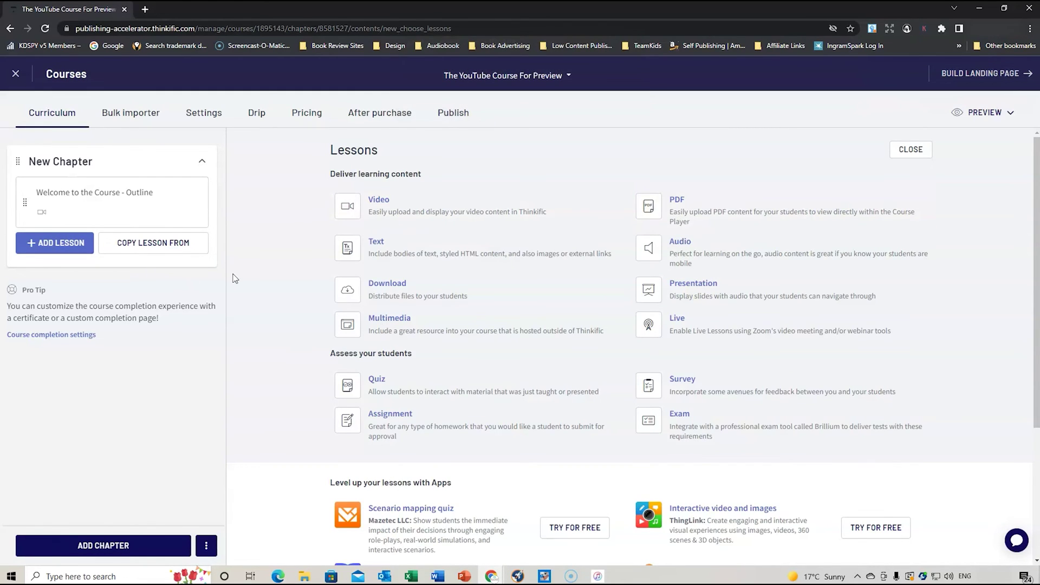
{"action": "left_click", "coordinate": [410, 211]}
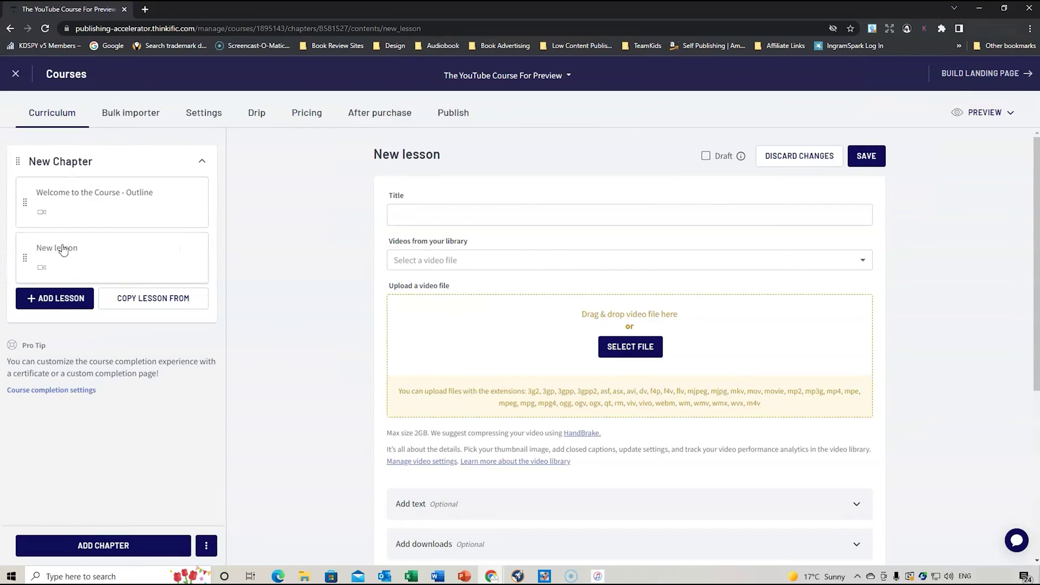
Leave the unsaved new lesson and open the title of the course's only chapter for editing
{"action": "left_click", "coordinate": [93, 162]}
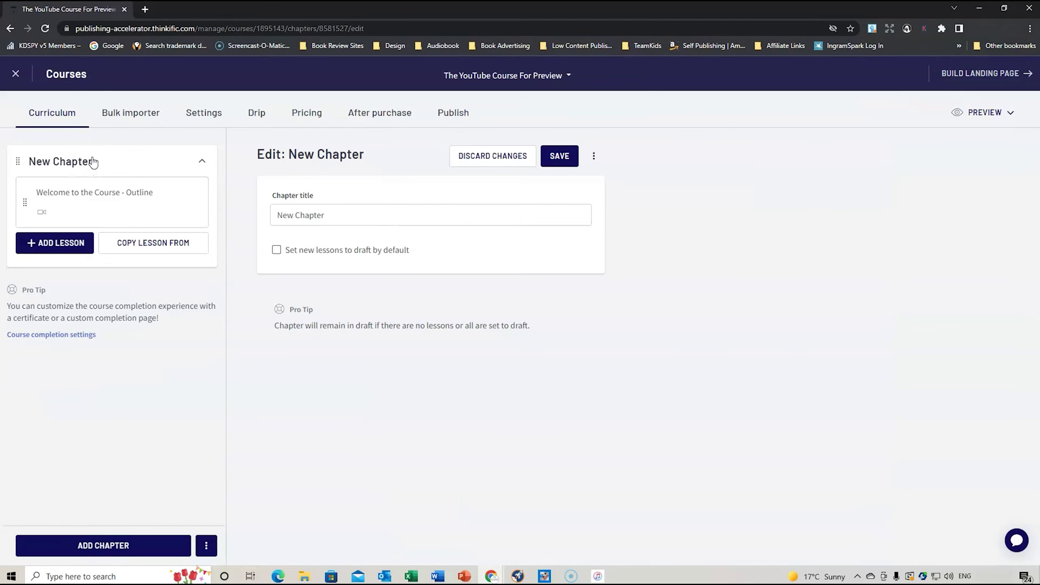
{"action": "left_click_drag", "start_coordinate": [337, 215], "coordinate": [273, 215]}
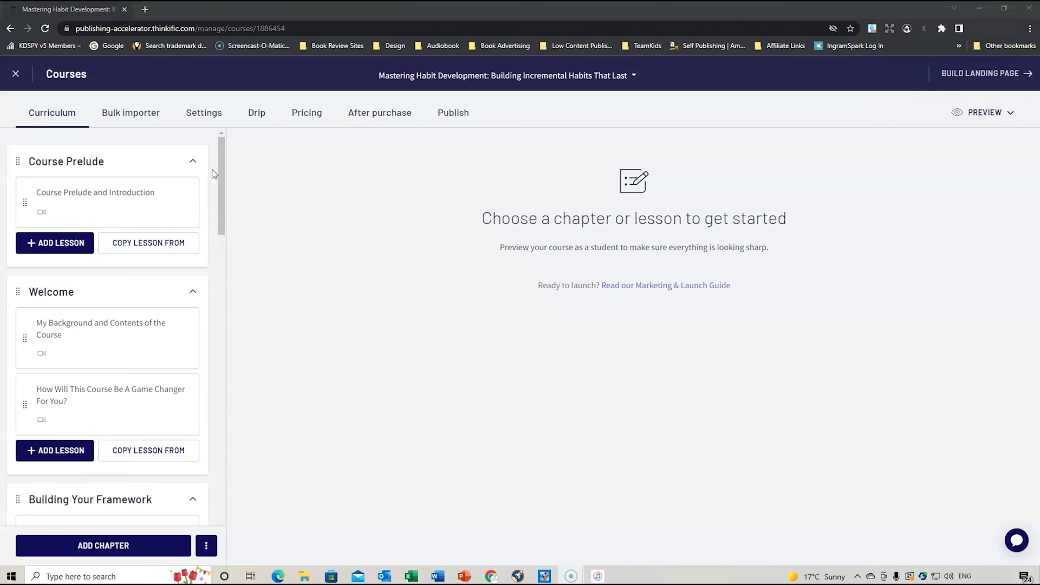
Review the chapters and lessons in the curriculum of the course "Mastering Habit Development: Building Incremental Habits That Last"
{"action": "scroll", "coordinate": [223, 184], "scroll_direction": "down", "scroll_amount": 1}
{"action": "left_click_drag", "start_coordinate": [223, 184], "coordinate": [218, 247]}
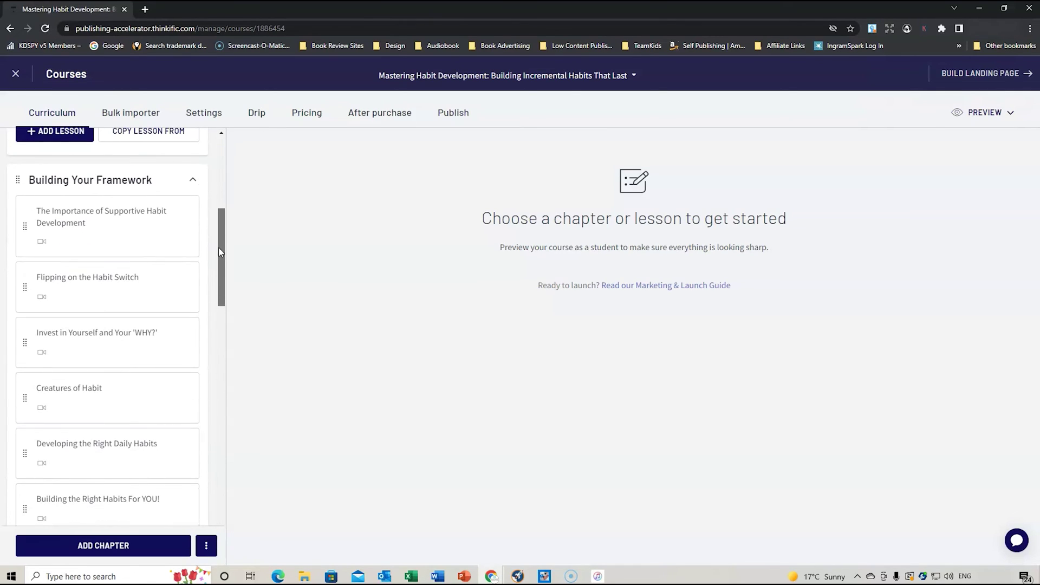
{"action": "mouse_move", "coordinate": [24, 287]}
{"action": "left_mouse_down"}
{"action": "mouse_move", "coordinate": [27, 217]}
{"action": "mouse_move", "coordinate": [24, 293]}
{"action": "left_mouse_up"}
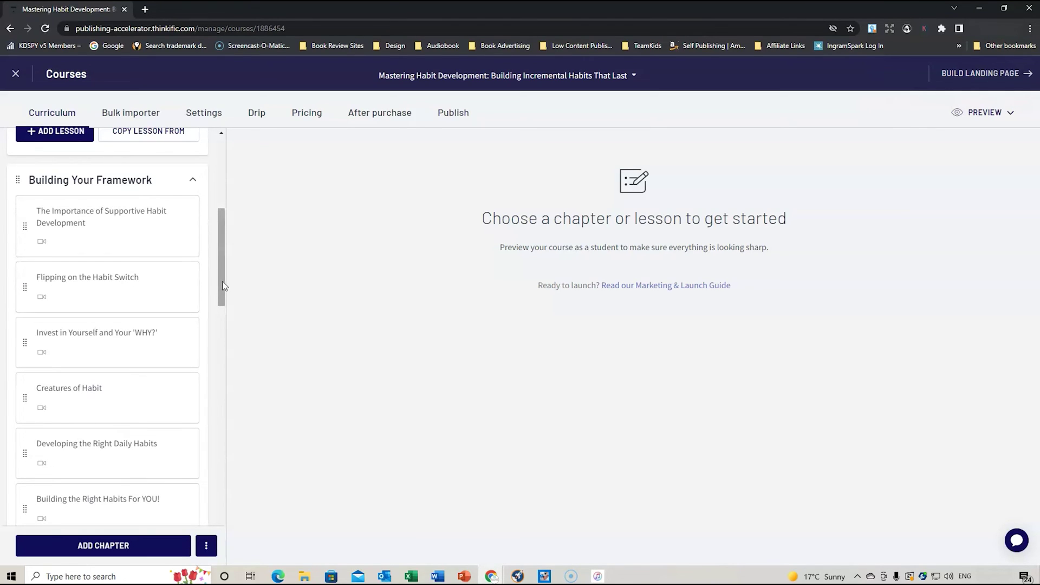
{"action": "left_click_drag", "start_coordinate": [225, 274], "coordinate": [225, 133]}
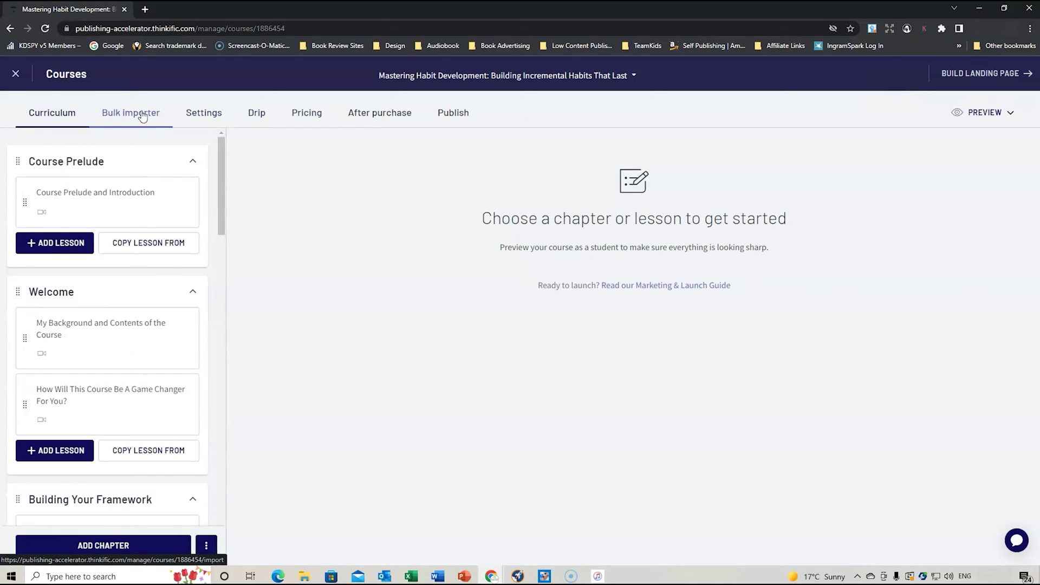
Review the habit course's basic settings, image and description, drip schedule, pricing and publishing options
{"action": "left_click", "coordinate": [206, 115]}
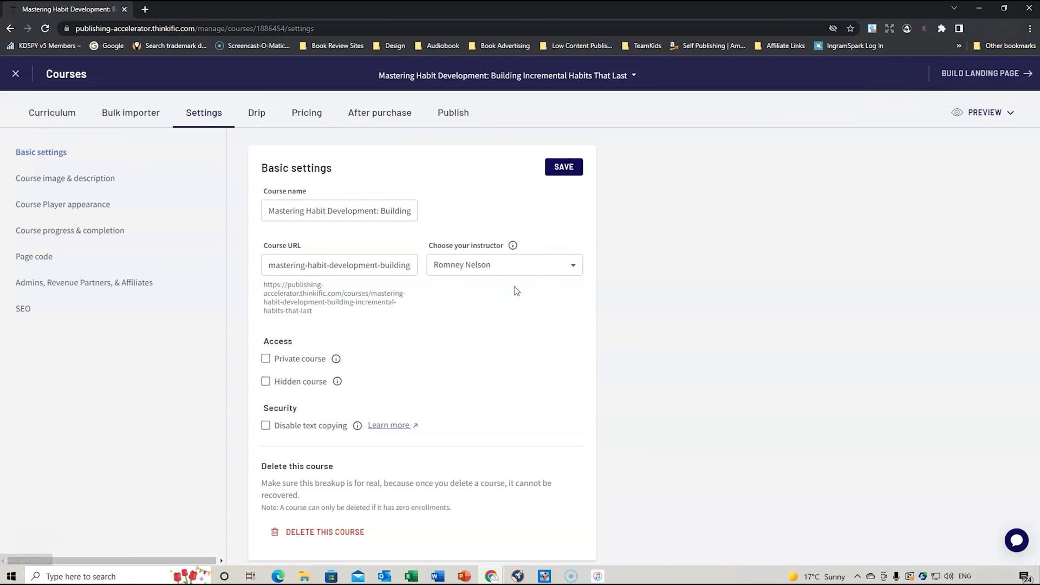
{"action": "left_click", "coordinate": [86, 186]}
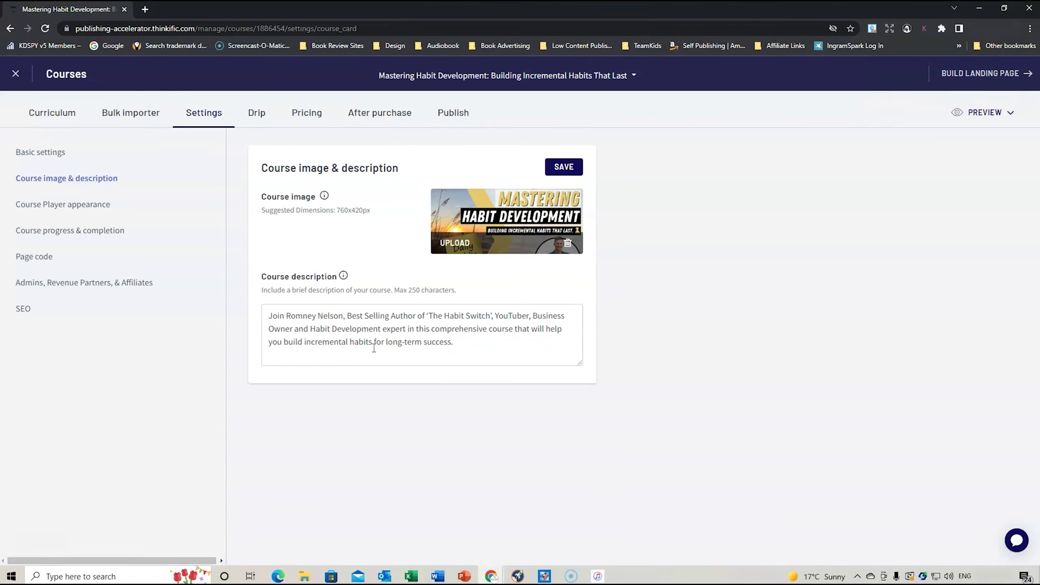
{"action": "left_click", "coordinate": [260, 117]}
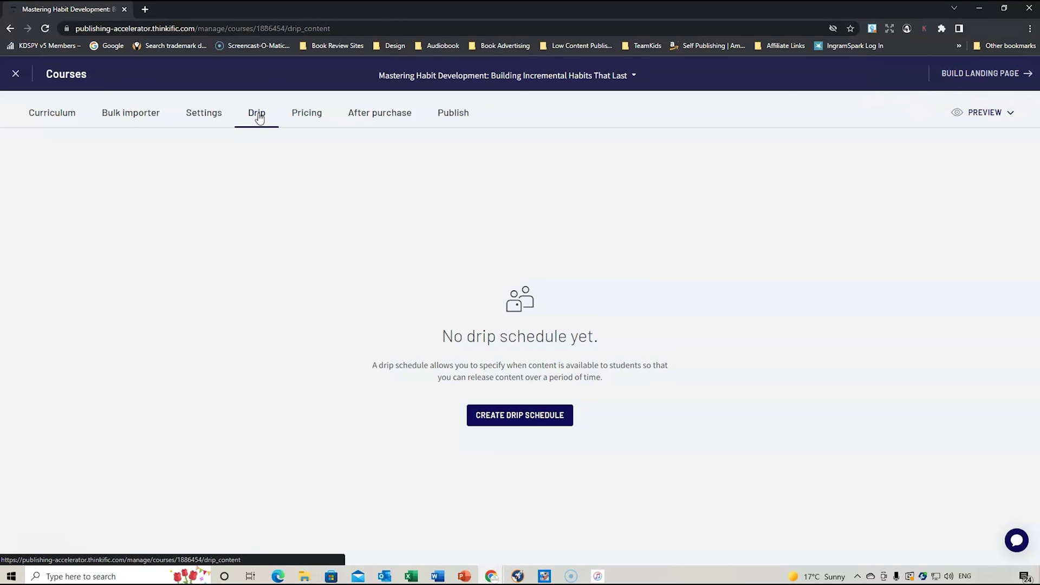
{"action": "left_click", "coordinate": [306, 117]}
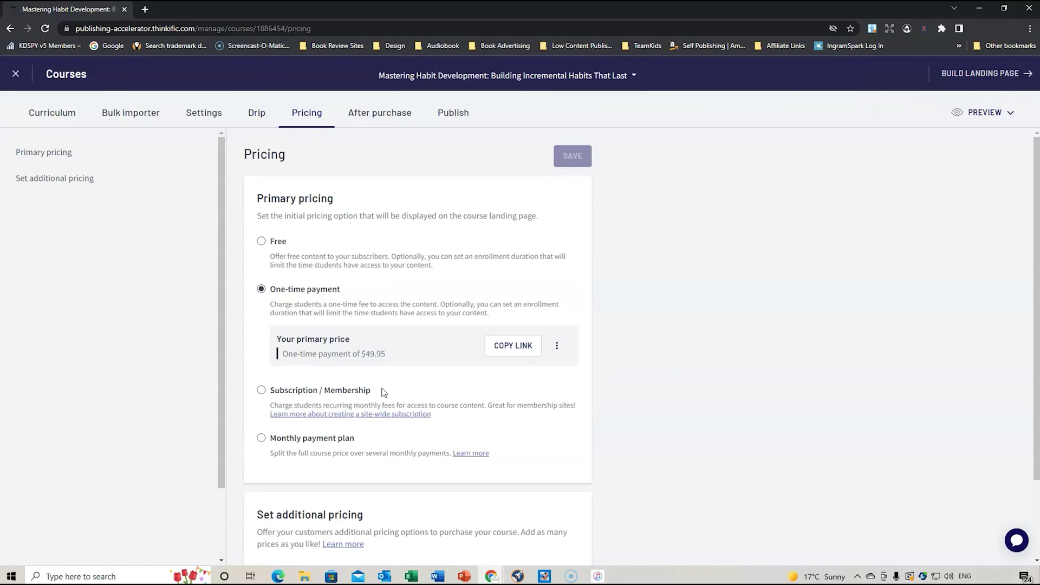
{"action": "scroll", "coordinate": [514, 391], "scroll_direction": "down", "scroll_amount": 2}
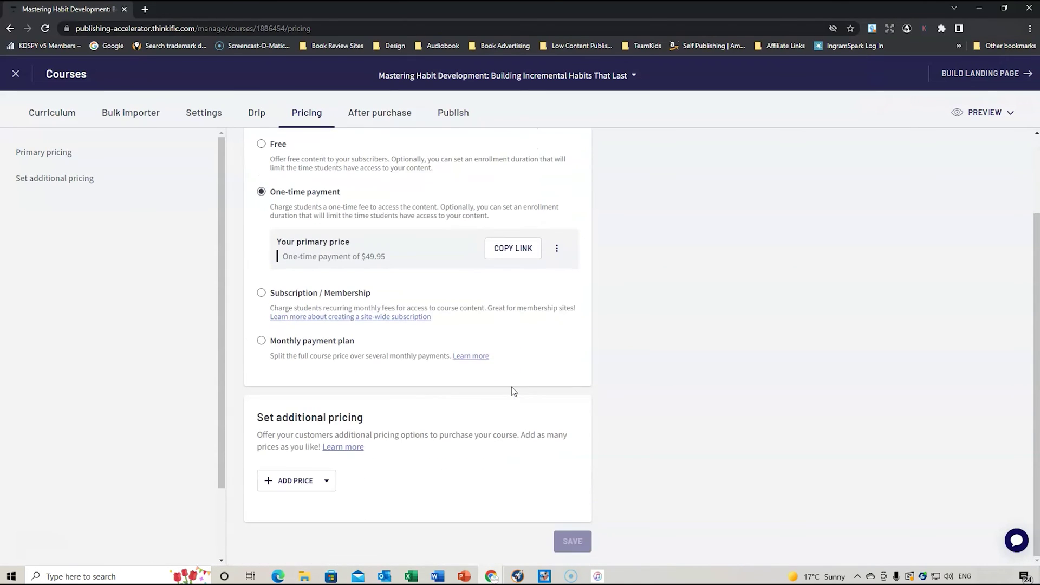
{"action": "scroll", "coordinate": [453, 414], "scroll_direction": "up", "scroll_amount": 2}
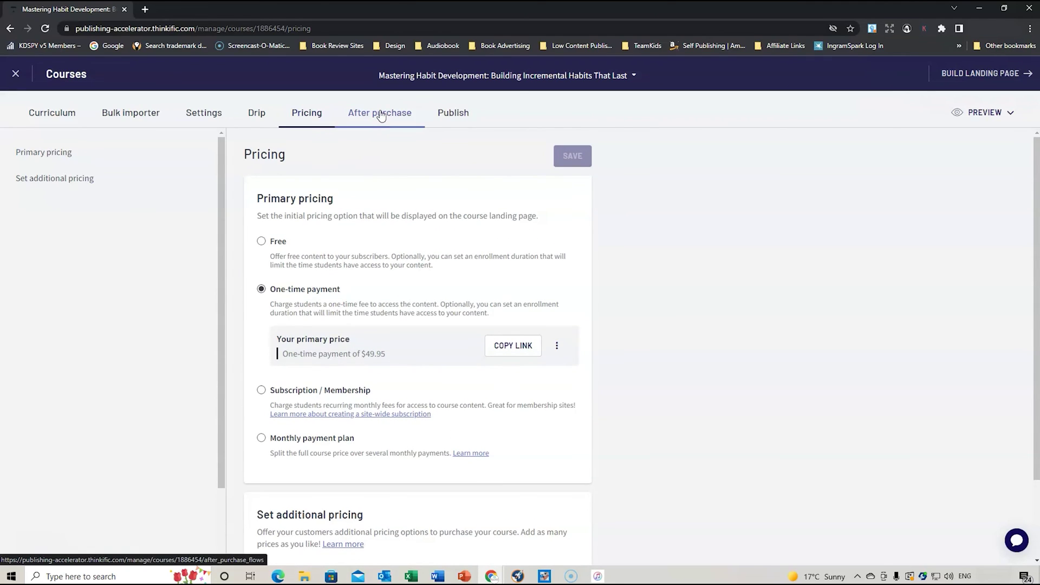
{"action": "left_click", "coordinate": [454, 118]}
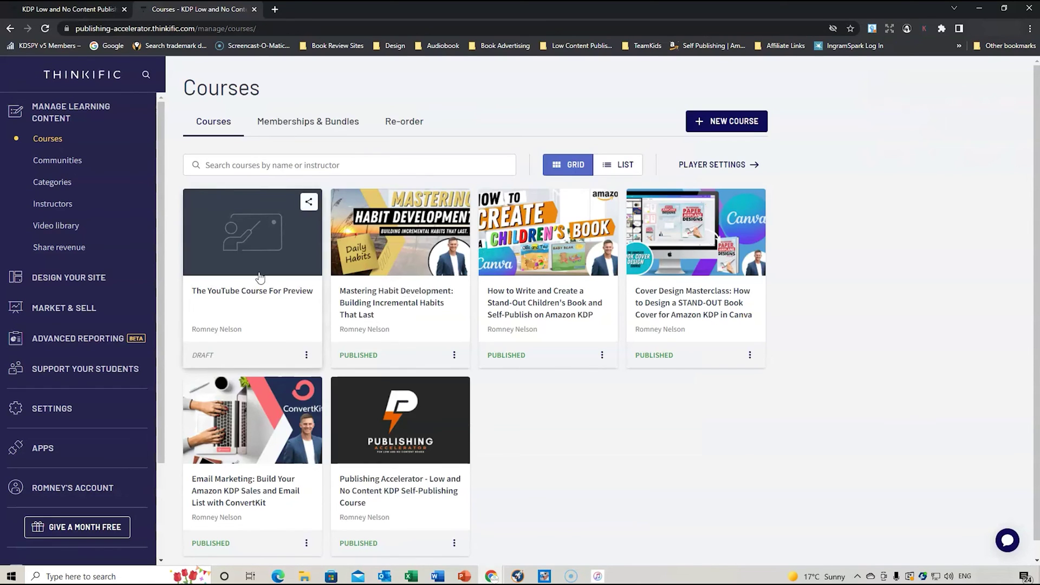
Open the course image and description settings of "The YouTube Course For Preview"
{"action": "left_click", "coordinate": [271, 261]}
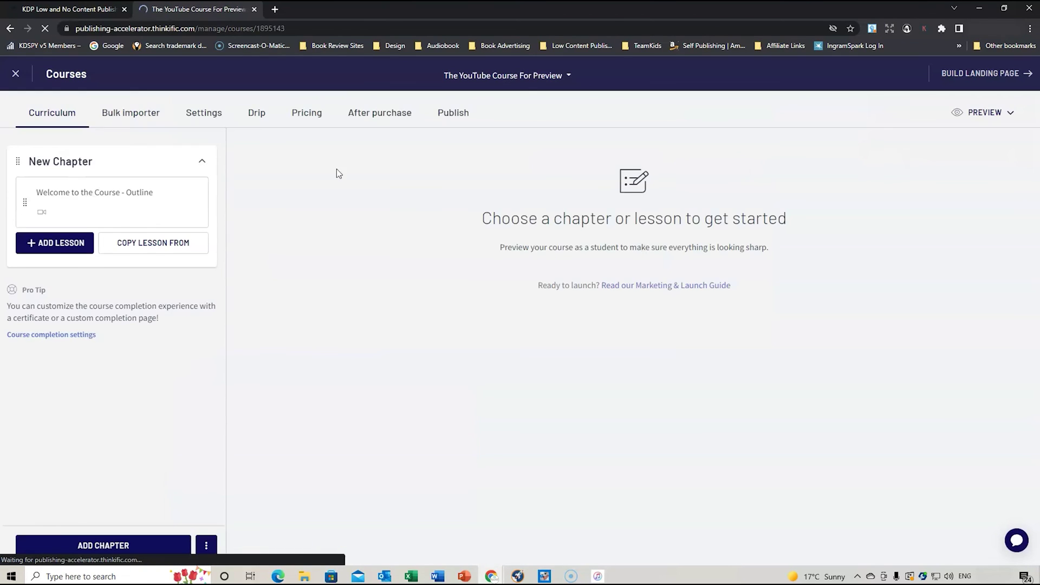
{"action": "left_click", "coordinate": [205, 113]}
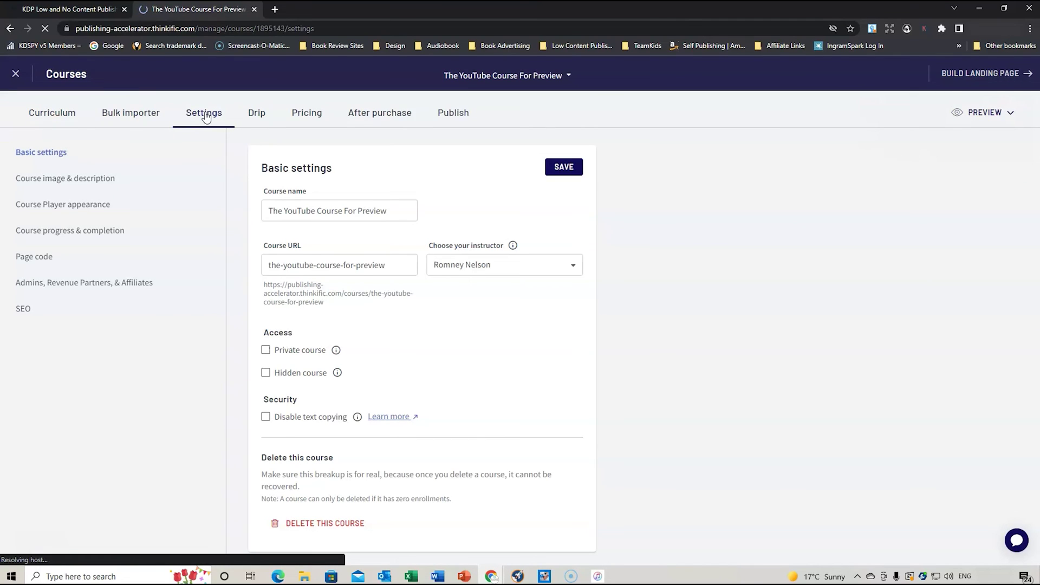
{"action": "left_click", "coordinate": [86, 183]}
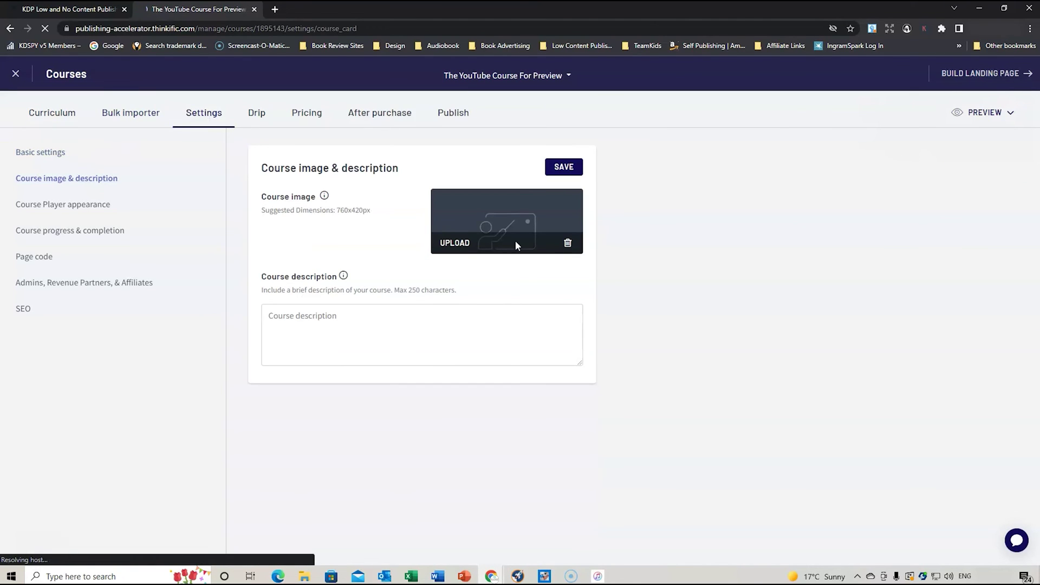
Try to upload the PNG "YouTube - Example Course" from the Lessons folder as the course image
{"action": "left_click", "coordinate": [455, 244]}
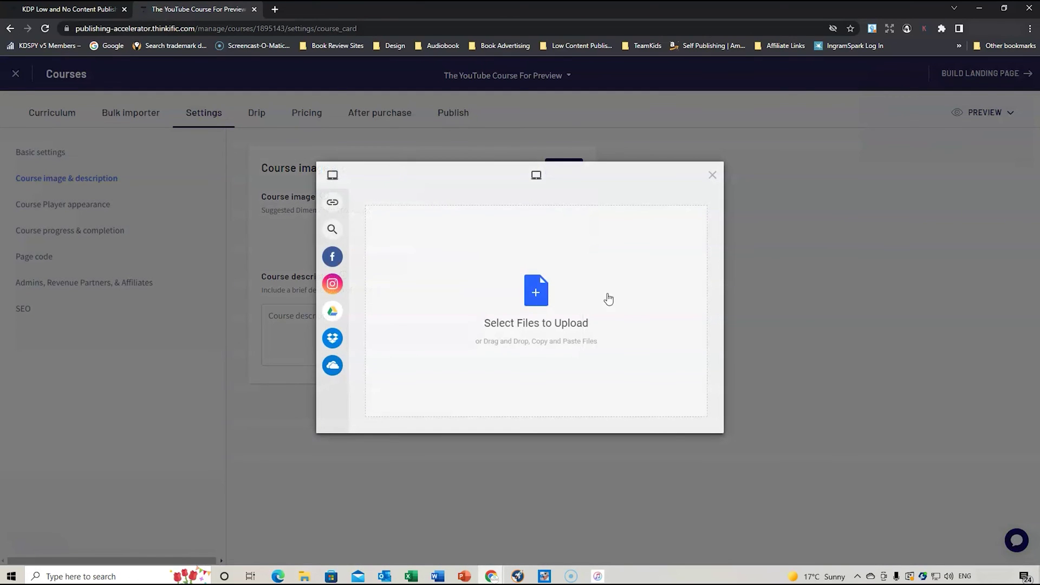
{"action": "left_click", "coordinate": [544, 301]}
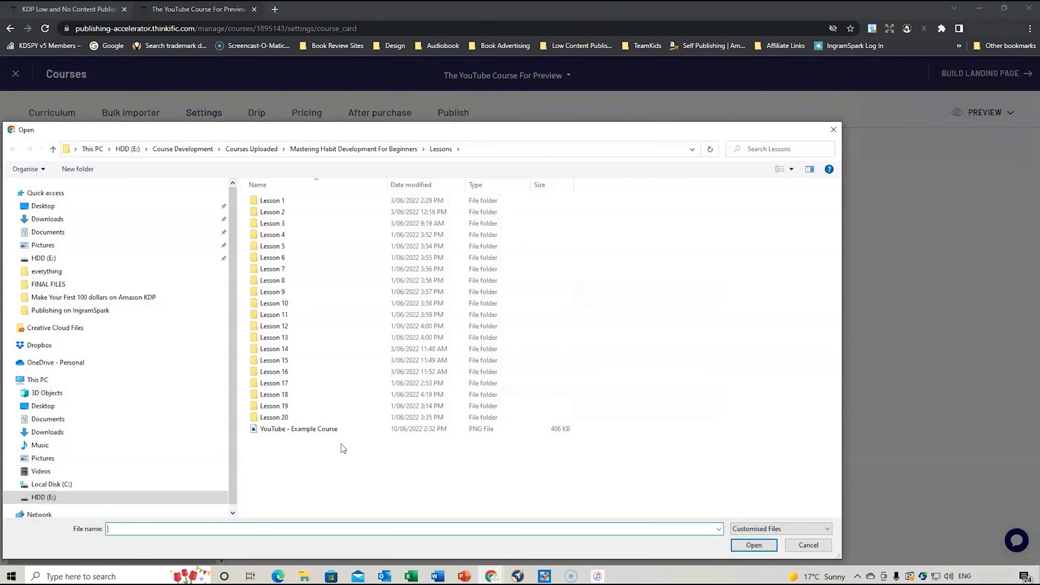
{"action": "left_click", "coordinate": [333, 429]}
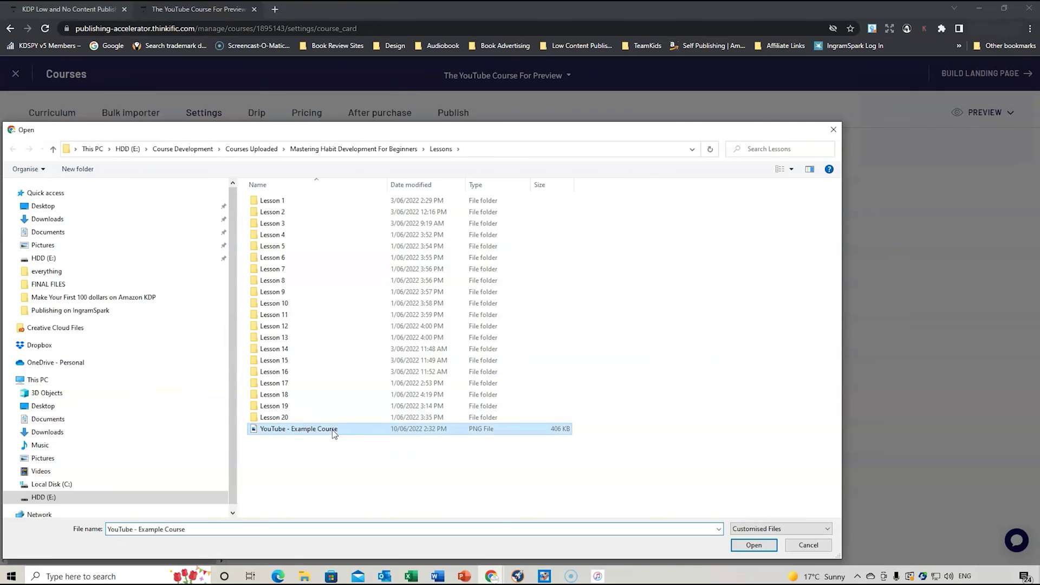
{"action": "left_click", "coordinate": [755, 544]}
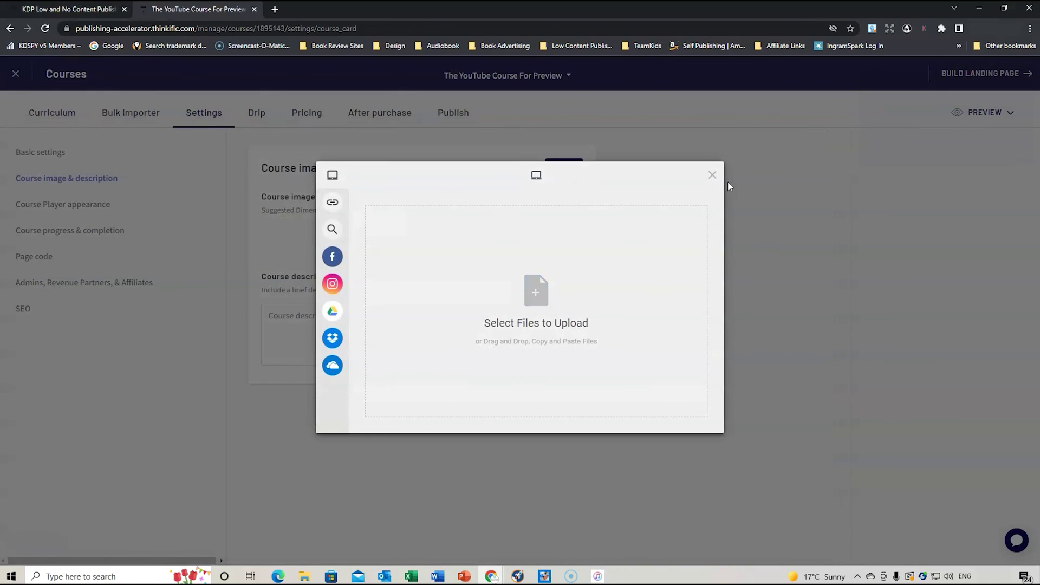
{"action": "left_click", "coordinate": [726, 181]}
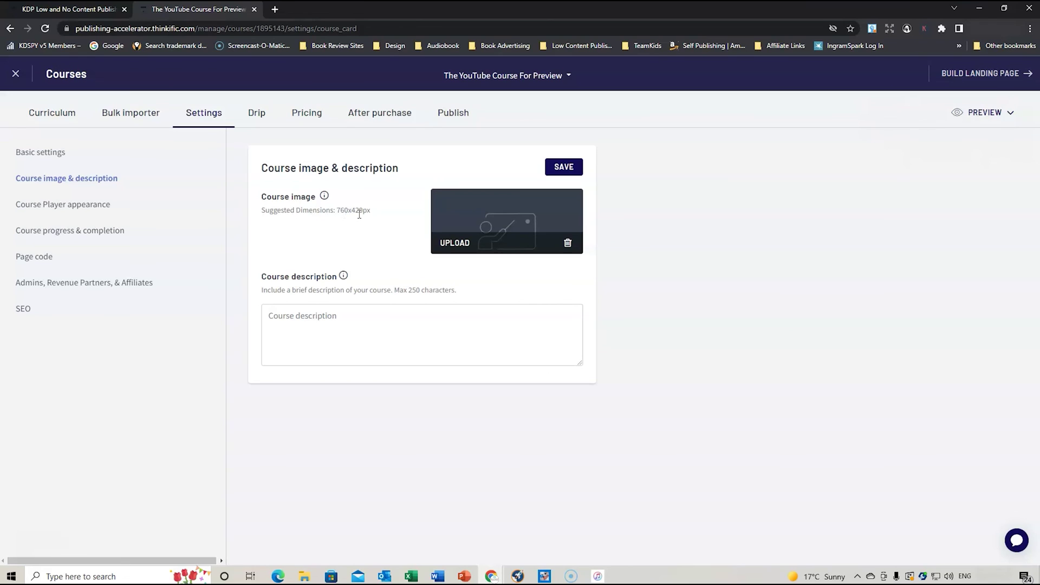
Upload the PNG "YouTube - Example Course" from the Lessons folder as the course image without cropping or rotating it
{"action": "left_click", "coordinate": [459, 243]}
{"action": "left_click", "coordinate": [532, 327]}
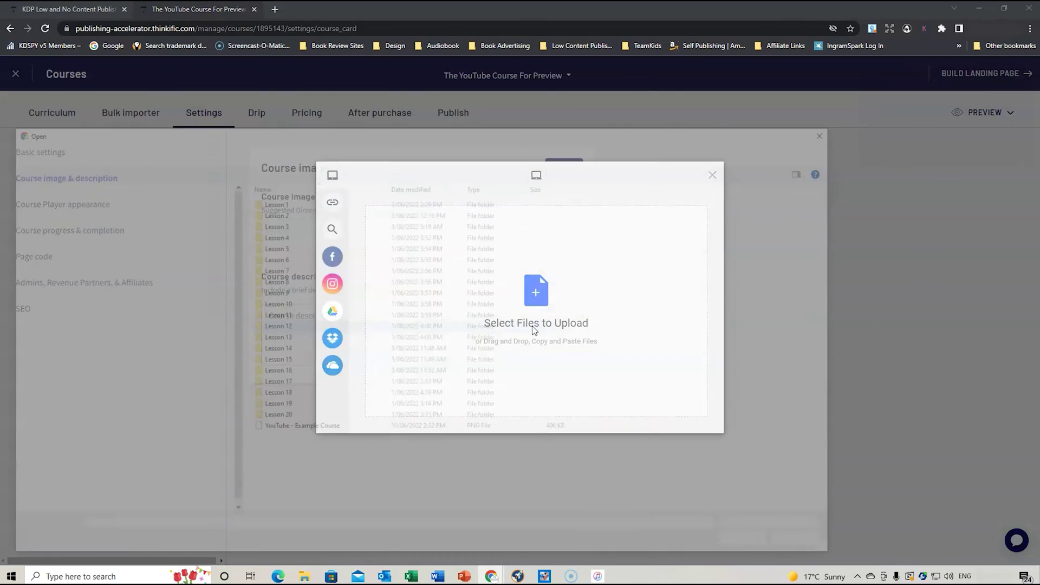
{"action": "left_click", "coordinate": [316, 433]}
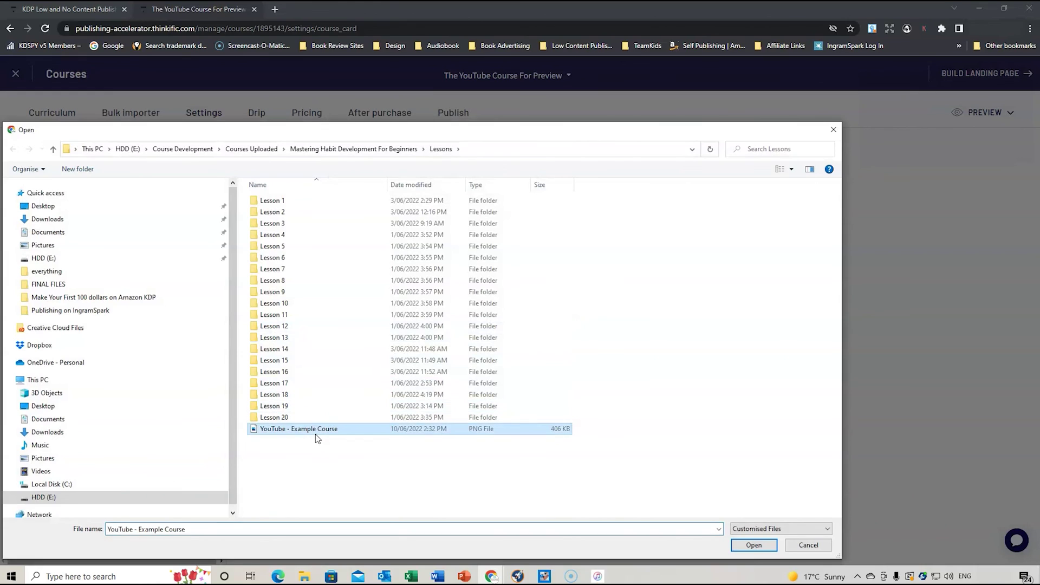
{"action": "left_click", "coordinate": [754, 545]}
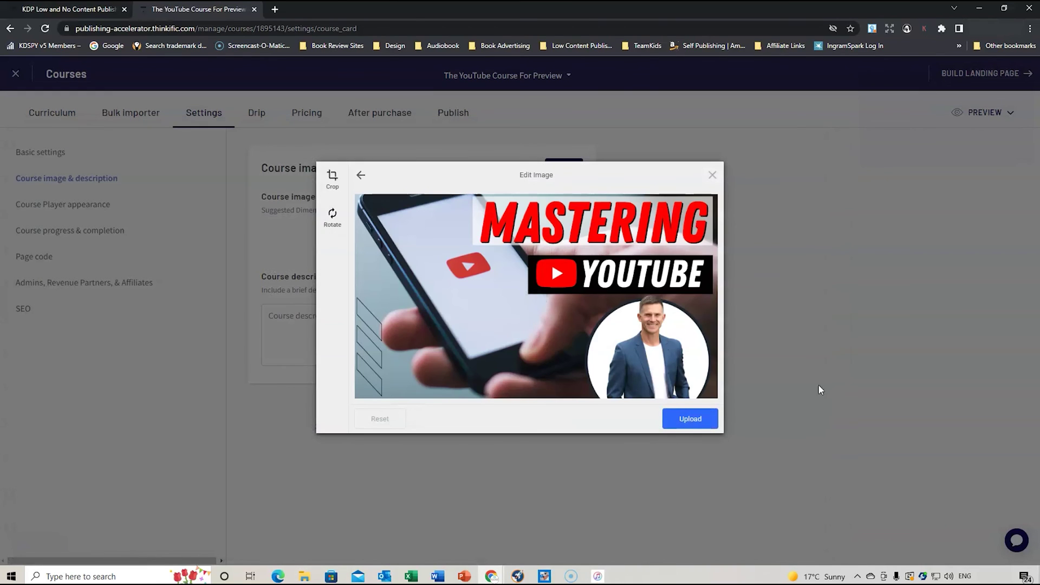
{"action": "left_click", "coordinate": [706, 425]}
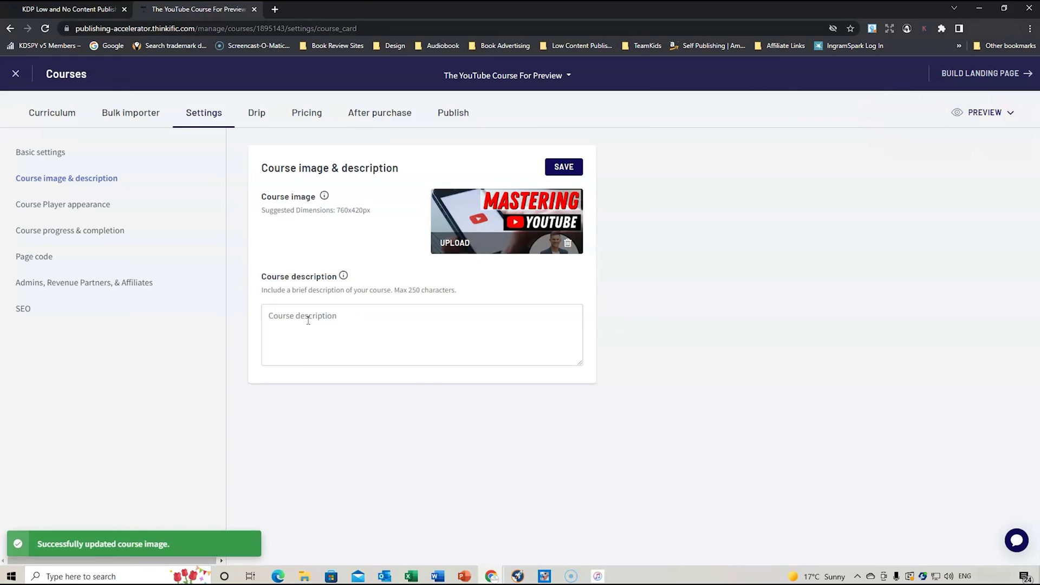
Leave the course description empty and open the Course Player appearance settings, discarding the unsaved changes
{"action": "left_click", "coordinate": [344, 318]}
{"action": "left_click", "coordinate": [55, 209]}
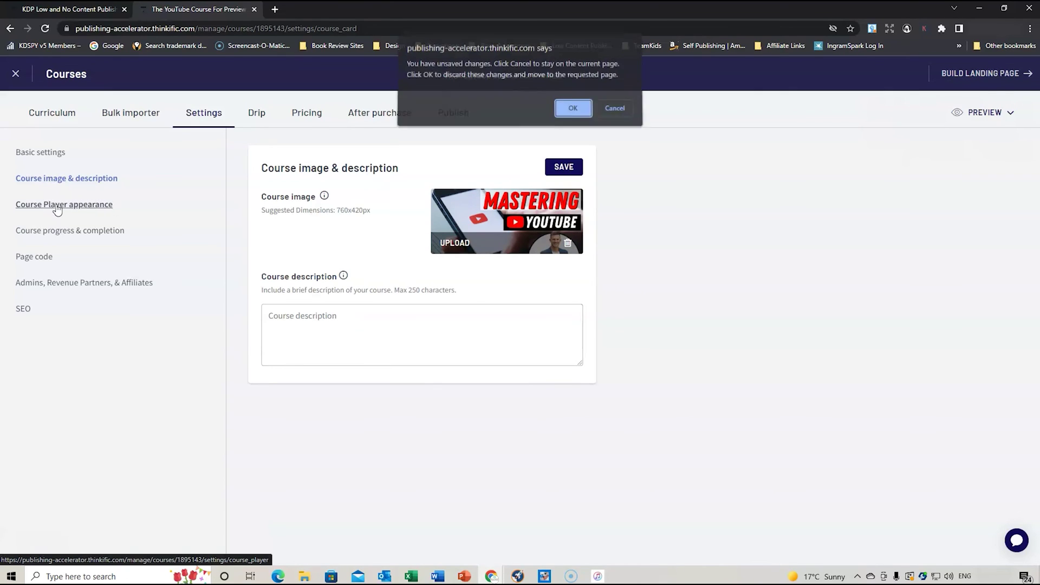
{"action": "left_click", "coordinate": [575, 113]}
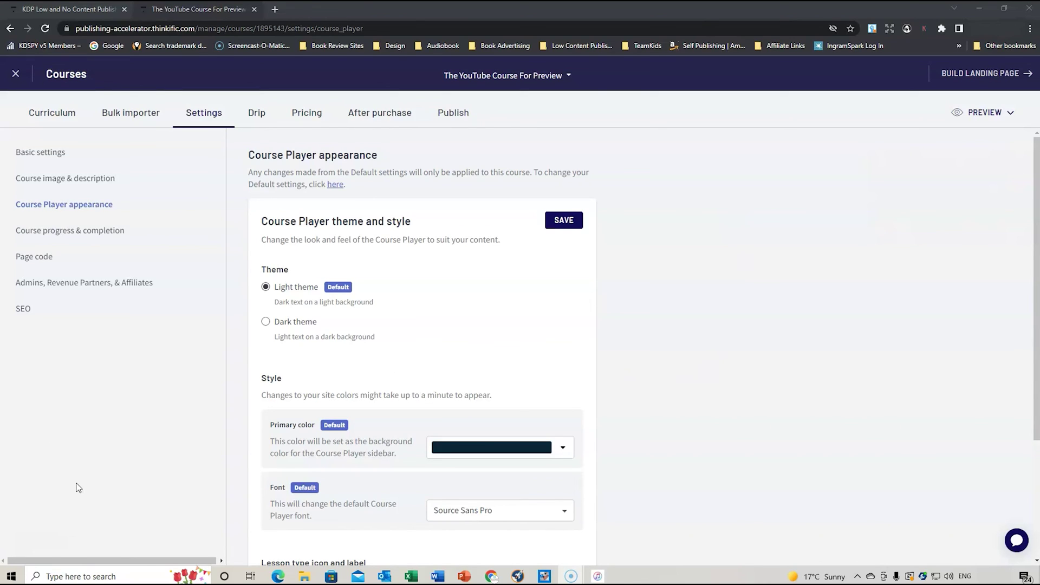
Open the course's landing page in the Site Builder, look over its theme settings and return to the page sections
{"action": "left_click", "coordinate": [973, 80]}
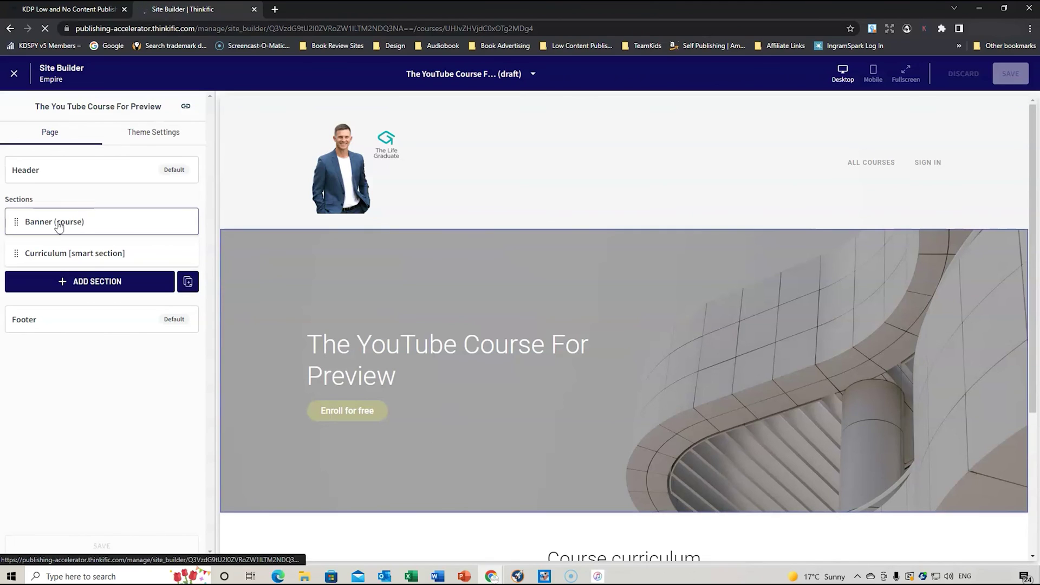
{"action": "left_click", "coordinate": [148, 135]}
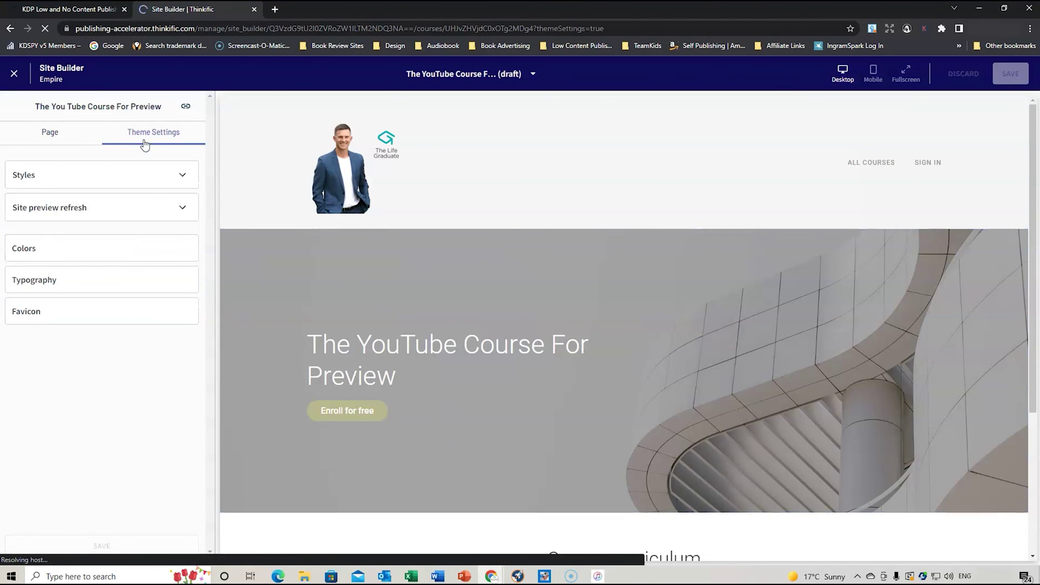
{"action": "left_click", "coordinate": [168, 173]}
{"action": "left_click", "coordinate": [50, 135]}
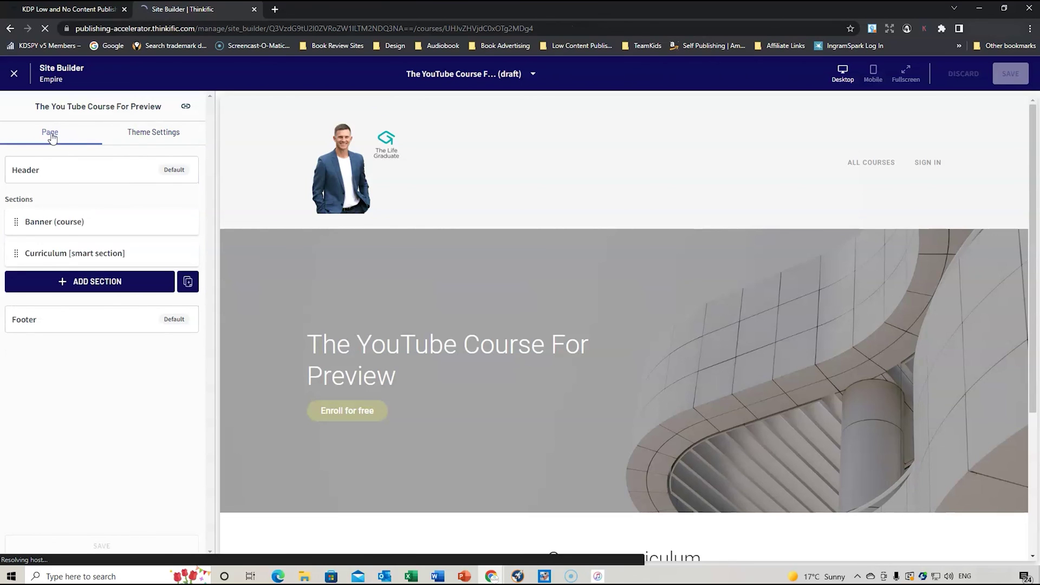
Examine the landing page header's settings, including its style and alignment options
{"action": "left_click", "coordinate": [44, 171]}
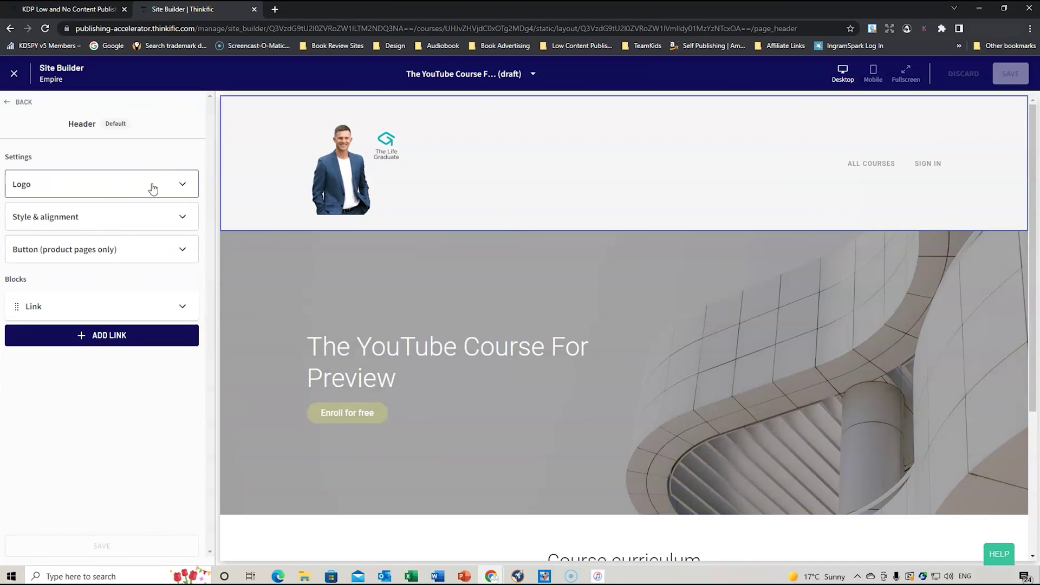
{"action": "left_click", "coordinate": [118, 220]}
{"action": "left_click", "coordinate": [183, 162]}
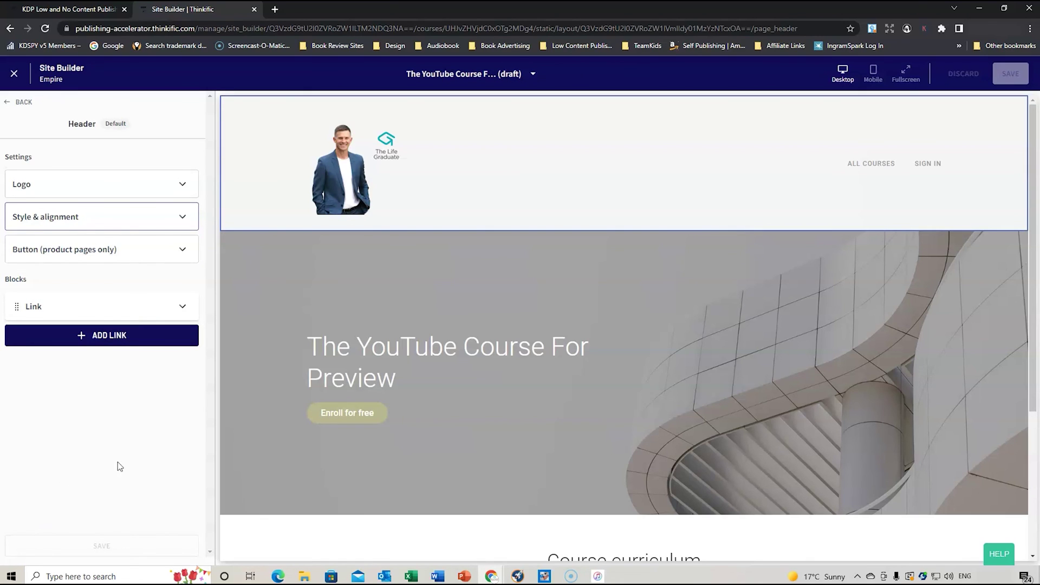
{"action": "mouse_move", "coordinate": [378, 355]}
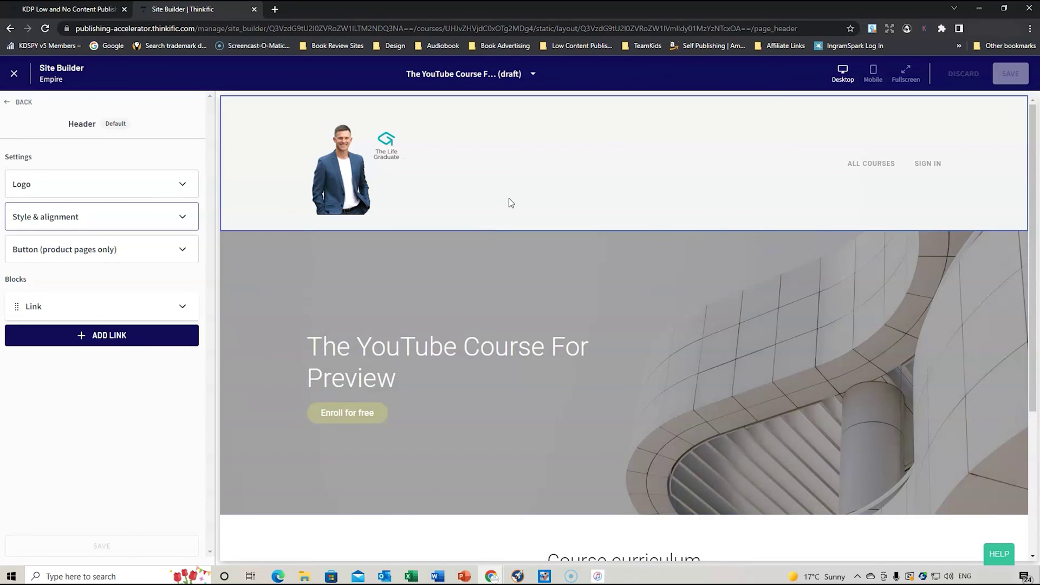